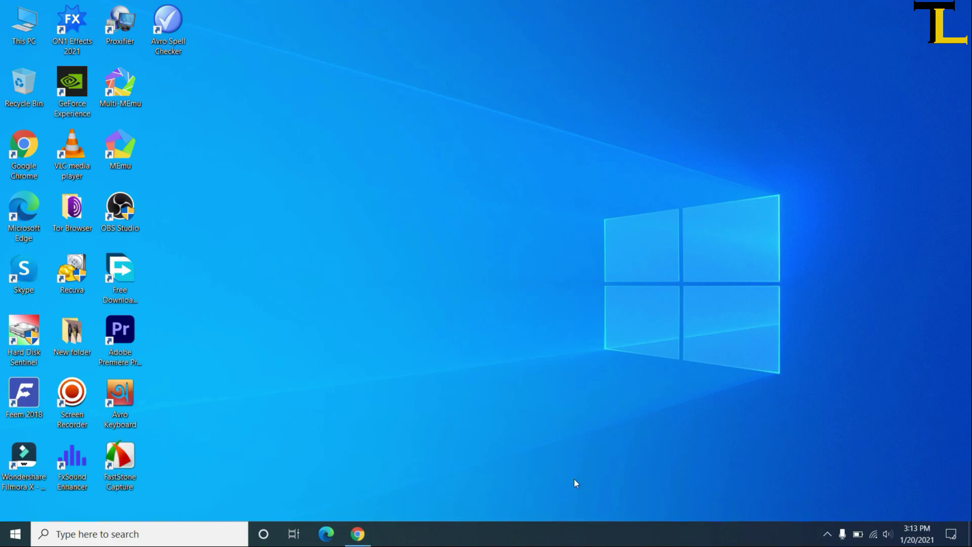
Switch to Chrome and close the old CNET and Downloads tabs, leaving only a new blank tab.
click(370, 535)
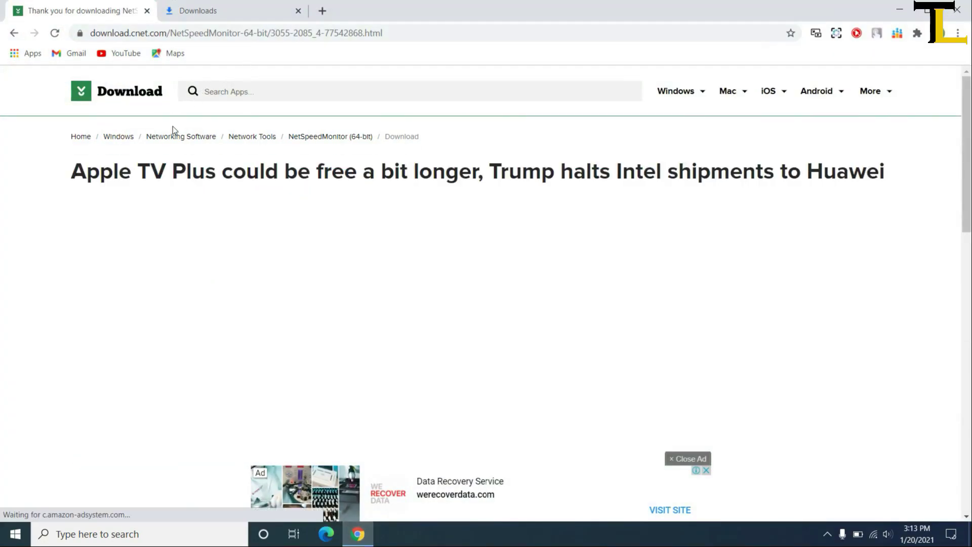
click(147, 11)
click(170, 11)
click(145, 11)
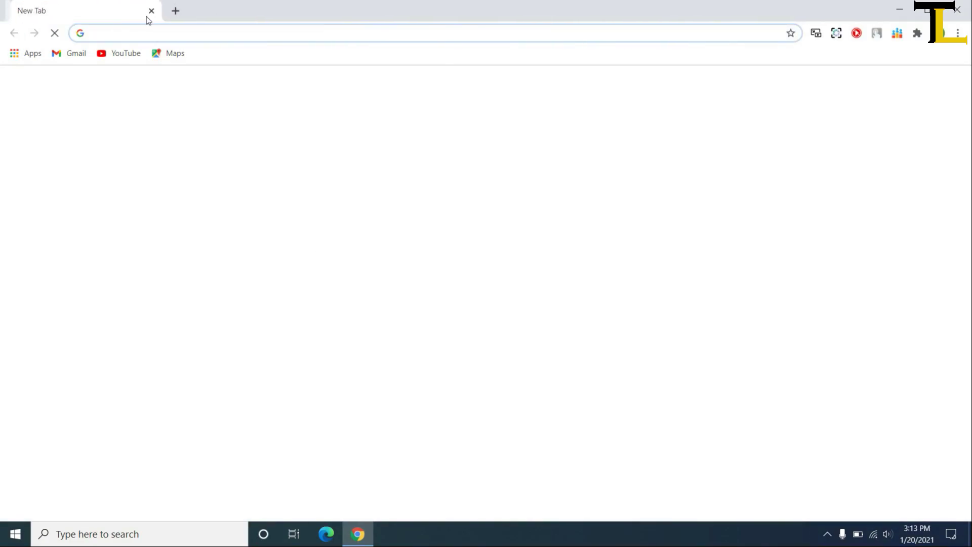
Search the web for "net speed monitor", open the CNET download page for NetSpeedMonitor (64-bit), and minimise the browser.
text(net)
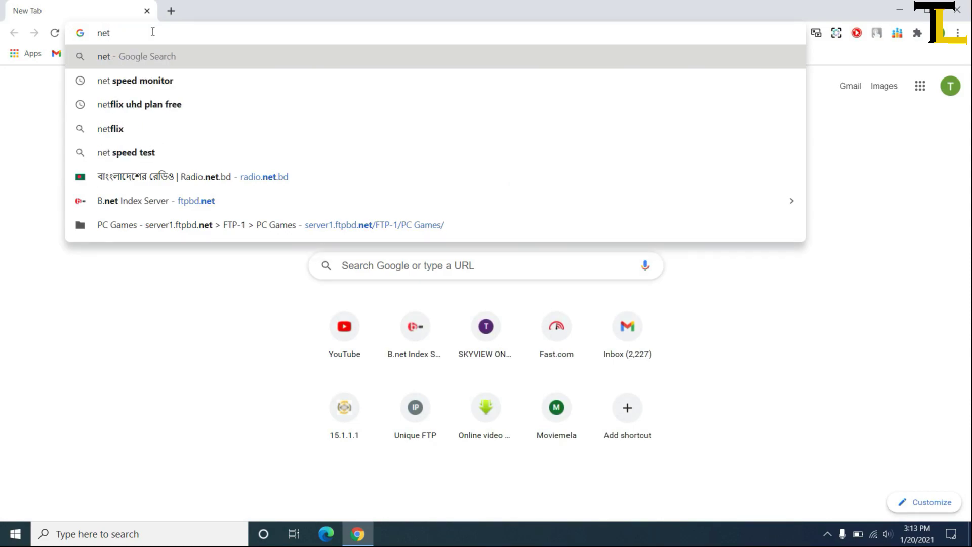
click(129, 80)
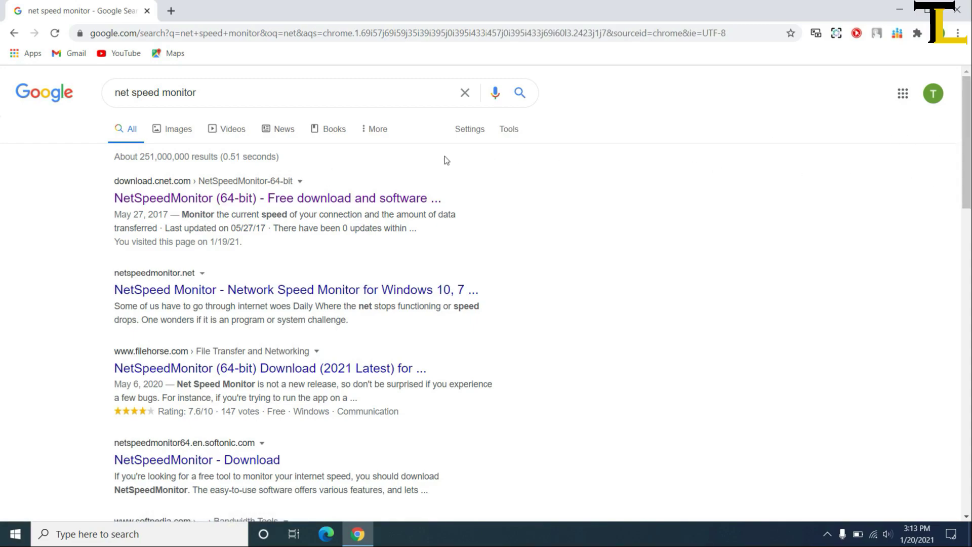
click(156, 204)
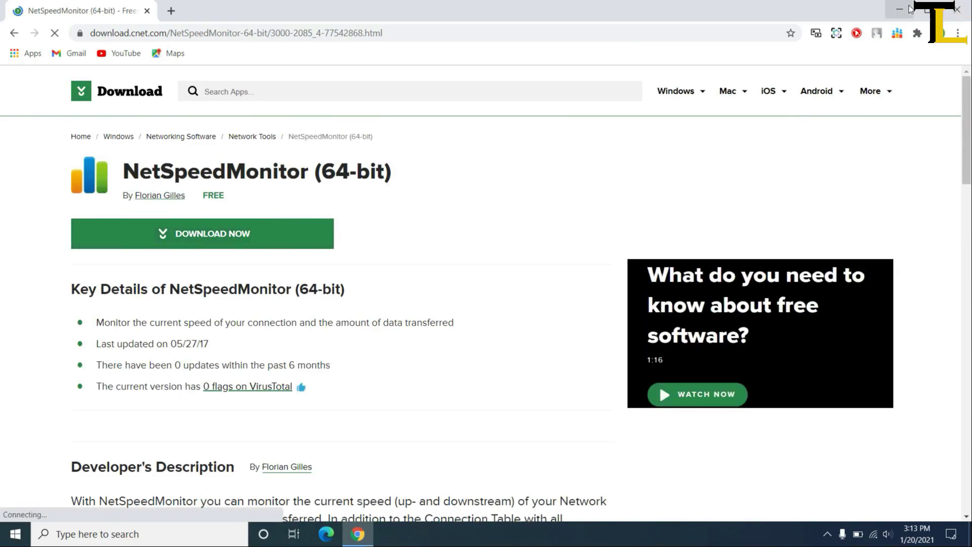
click(909, 8)
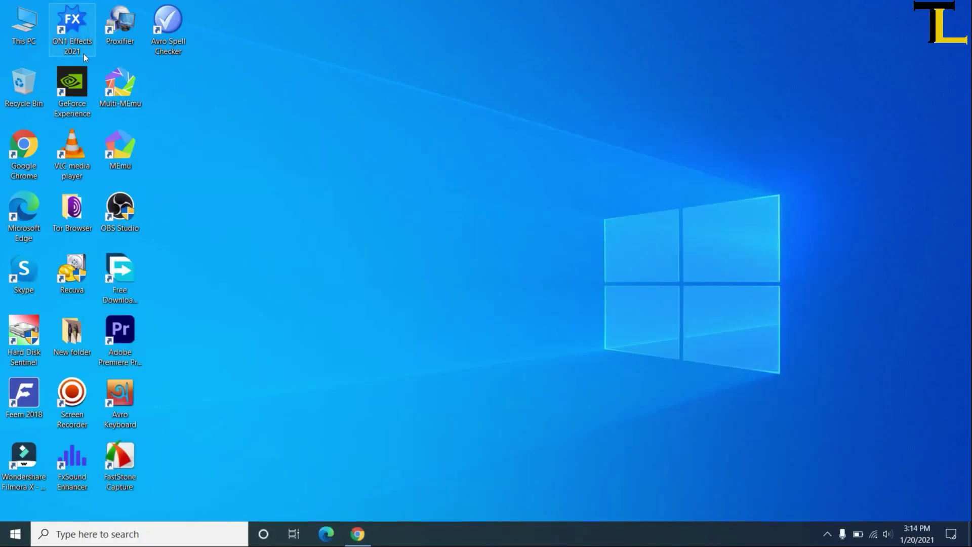
Run the netspeedmonitor_2_5_4_0_x64_setup installer from the Downloads folder, allowing it past the security warning.
double_click(22, 34)
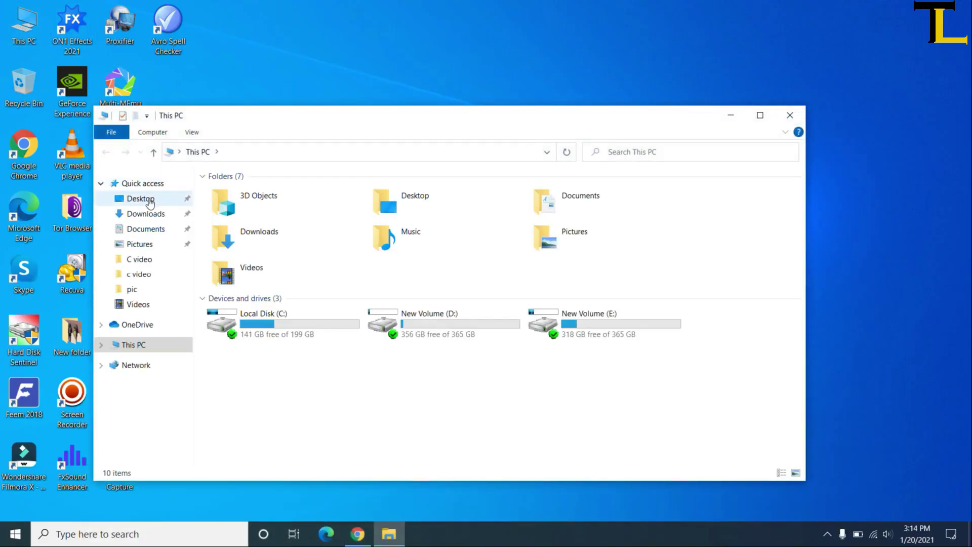
click(124, 213)
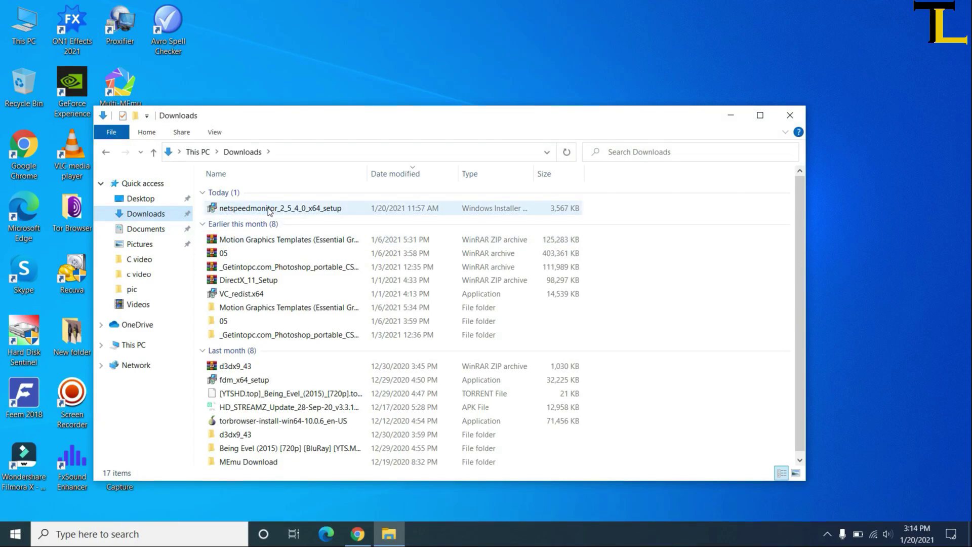
double_click(453, 208)
click(524, 282)
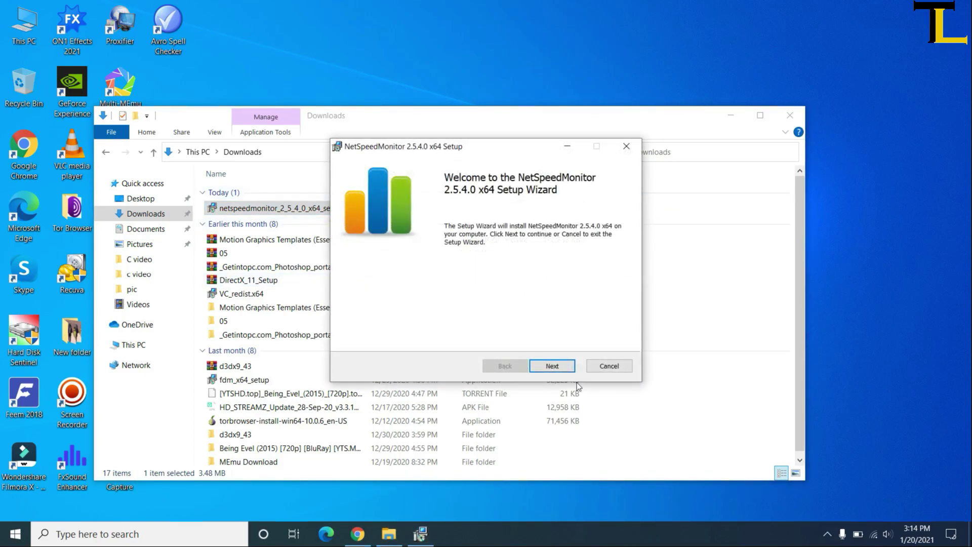
Install NetSpeedMonitor 2.5.4.0 x64 with the default features and location, accepting the license agreement, and finish the wizard.
click(551, 367)
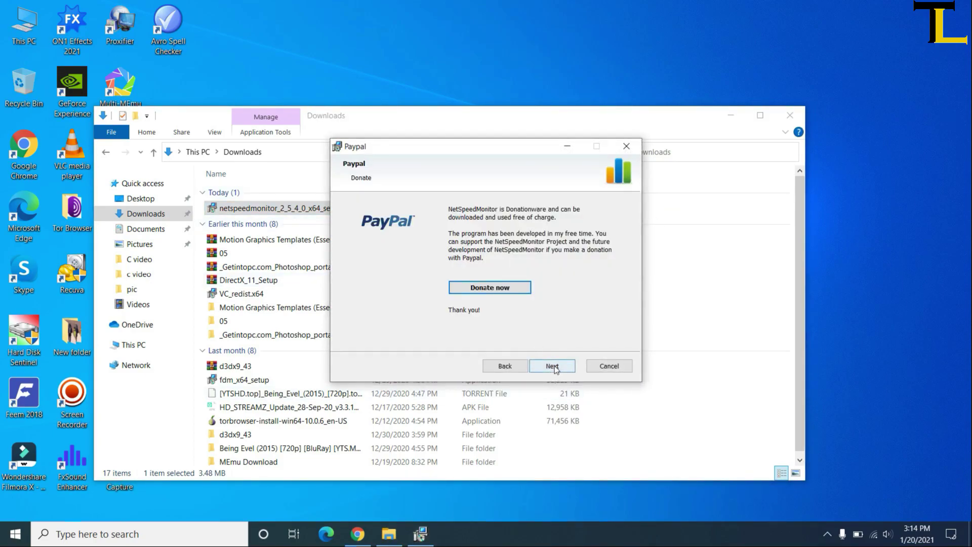
click(552, 366)
click(433, 338)
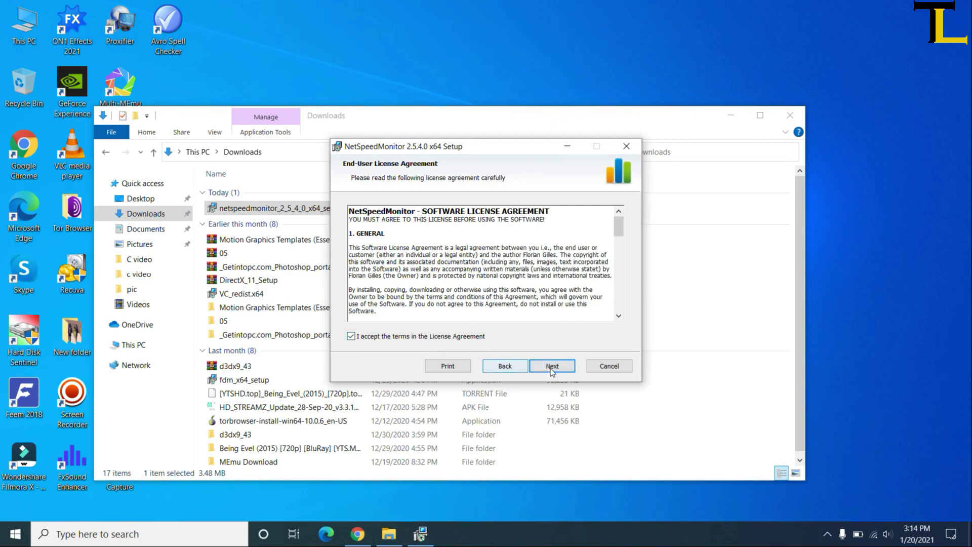
click(552, 366)
click(560, 365)
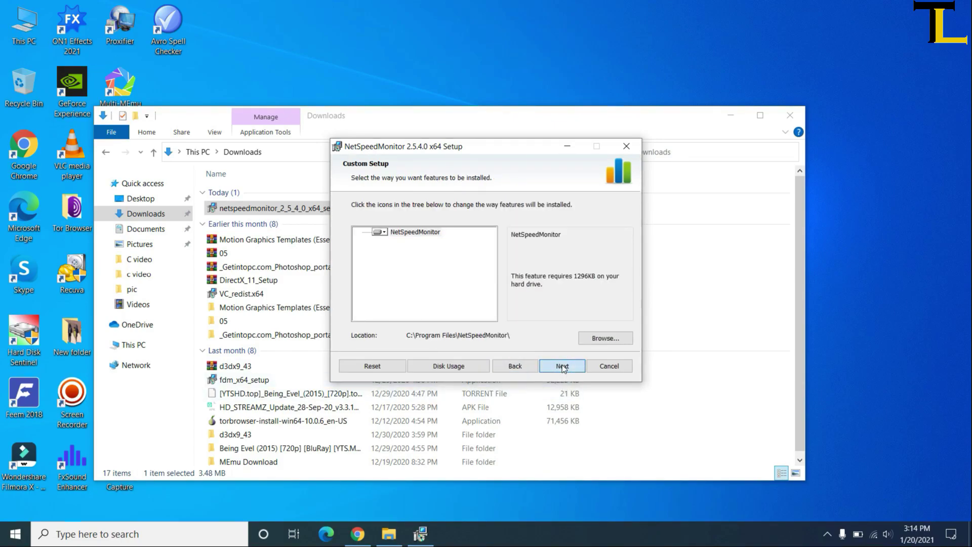
click(546, 362)
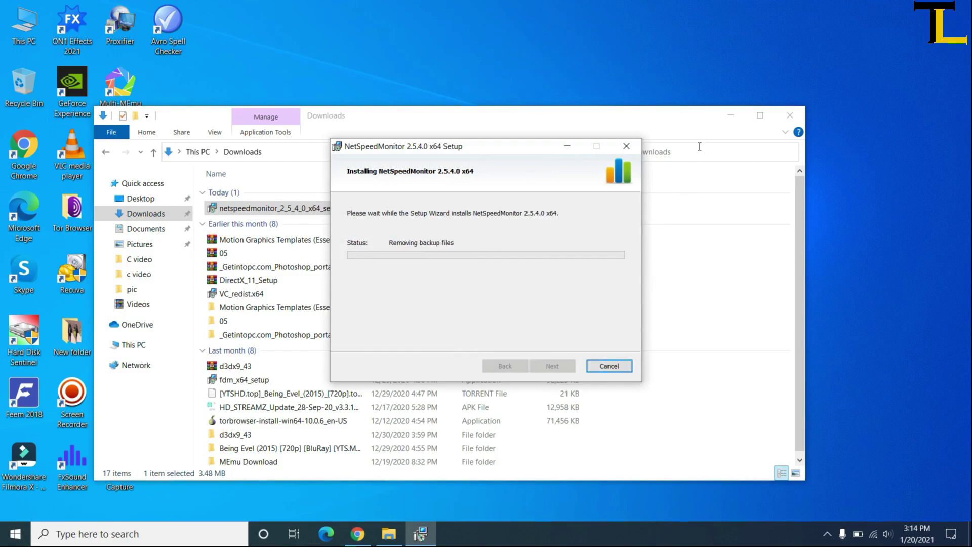
click(552, 366)
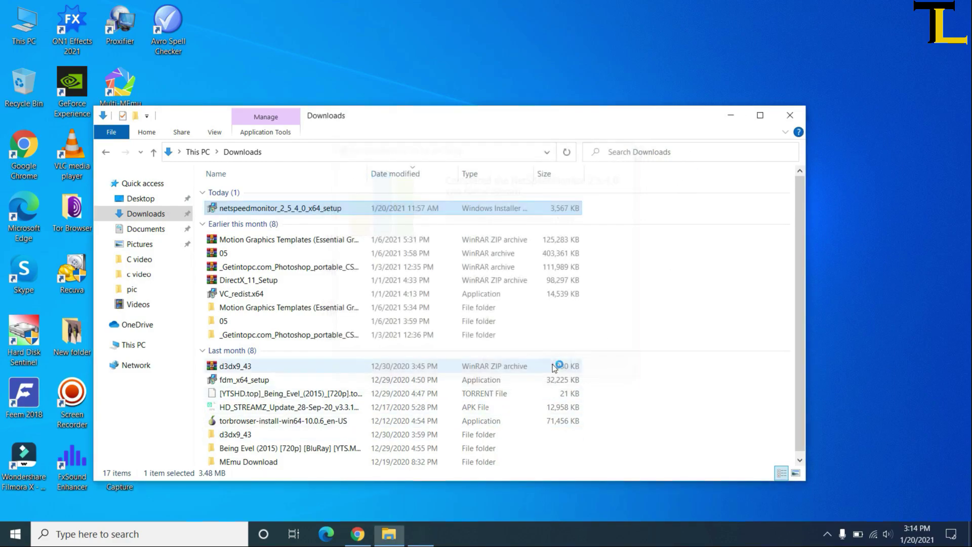
Minimise the Downloads folder window, refresh the desktop, and check the hidden tray icons for NetSpeedMonitor.
click(732, 115)
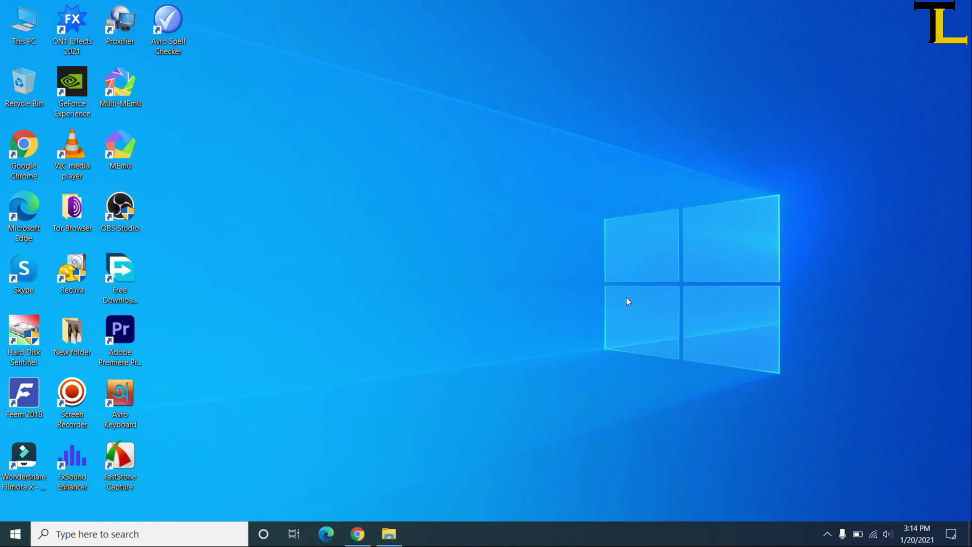
right_click(588, 115)
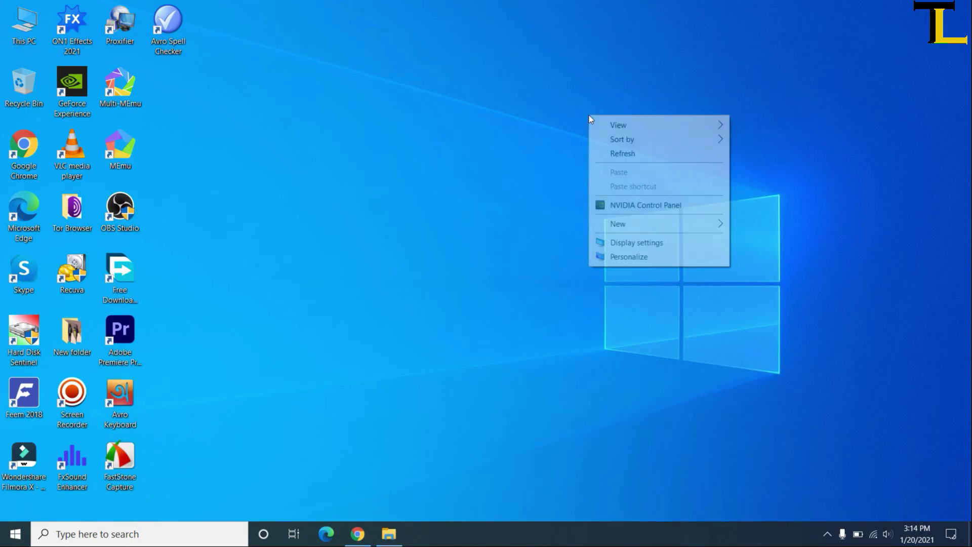
click(625, 154)
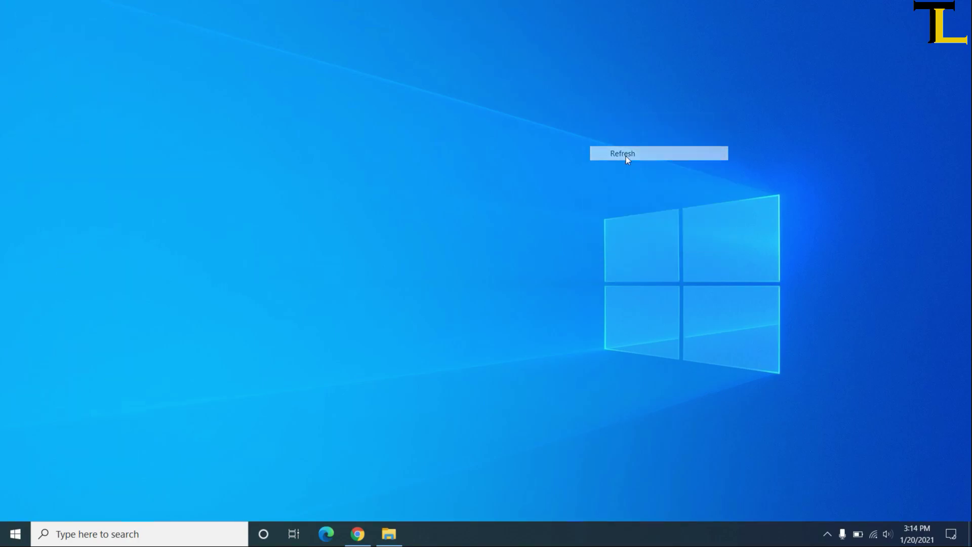
click(828, 538)
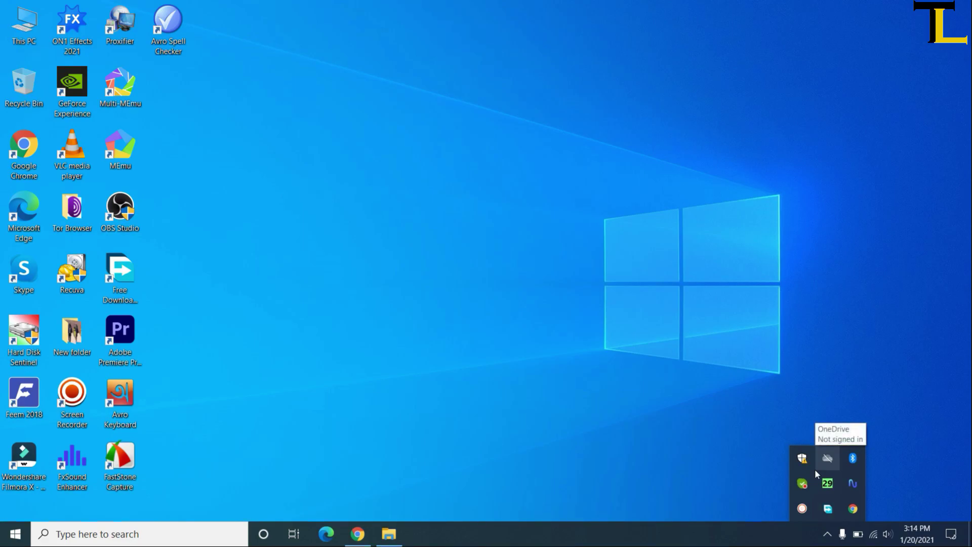
click(581, 288)
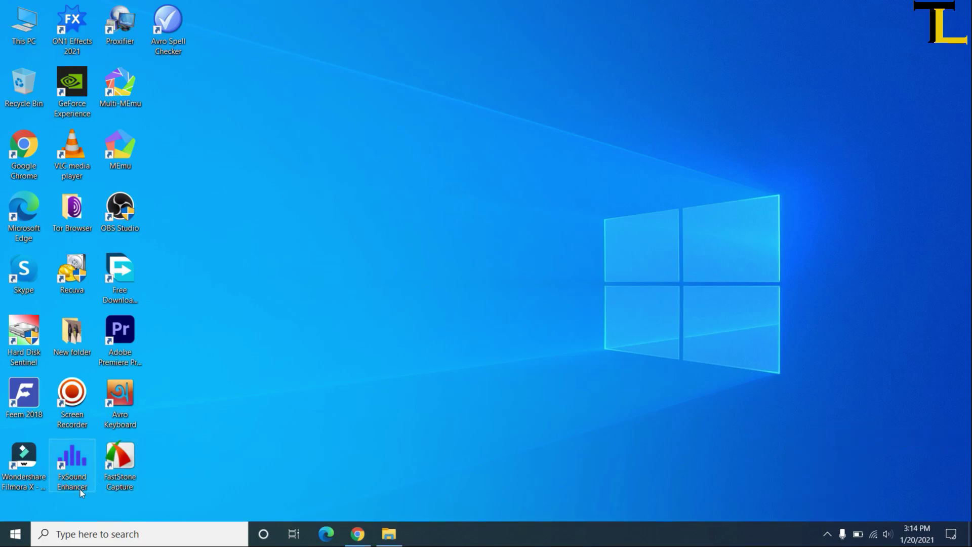
Look through the alphabetical list of installed apps for NetSpeedMonitor.
click(16, 534)
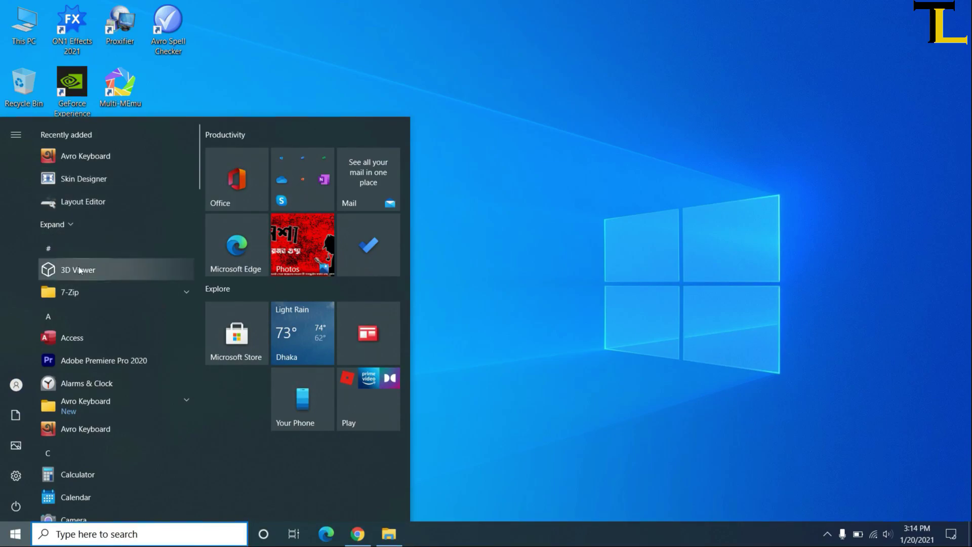
scroll(80, 258, down, 2)
scroll(81, 263, down, 10)
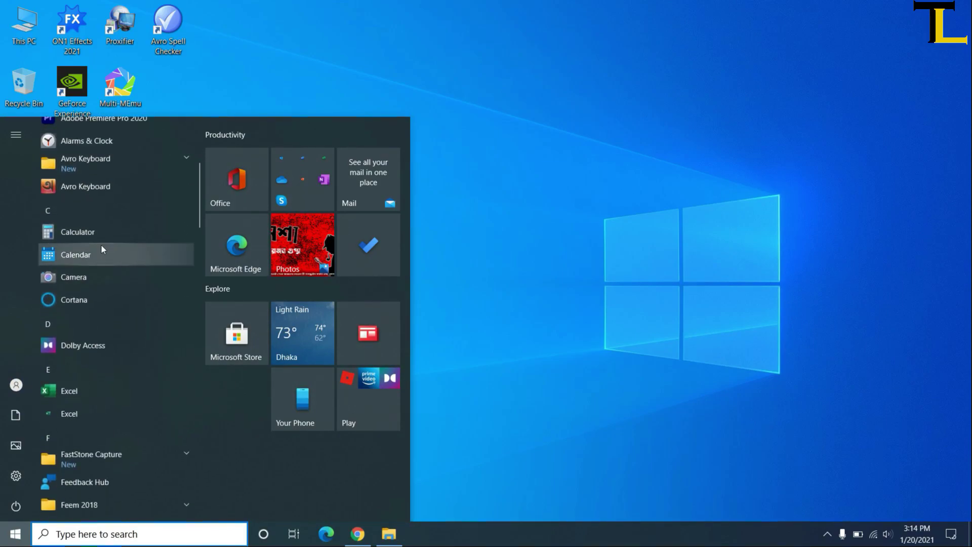
scroll(99, 258, down, 5)
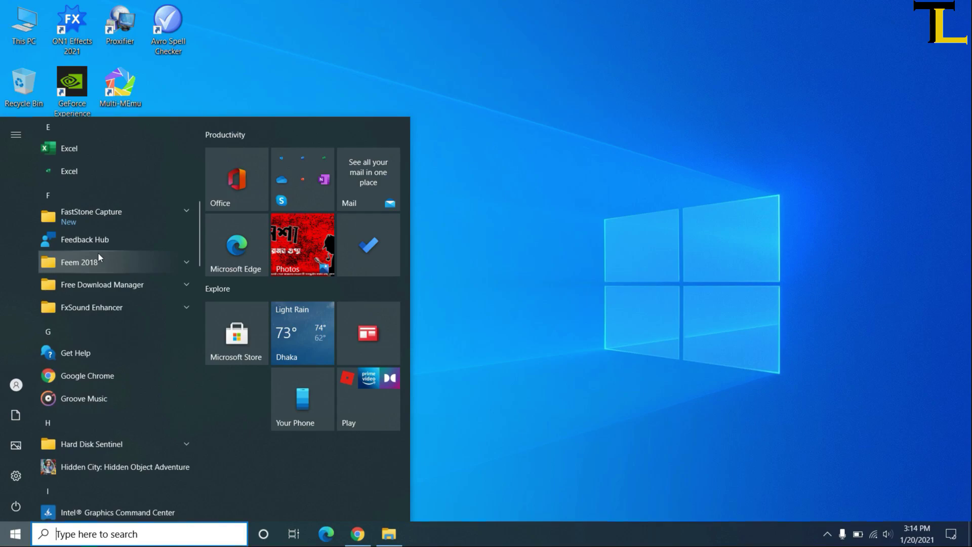
scroll(101, 272, down, 10)
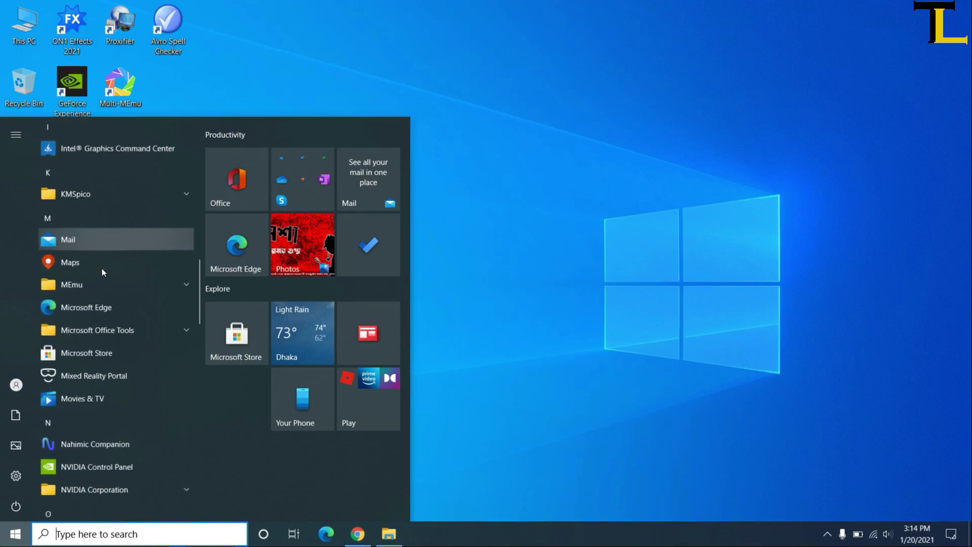
scroll(101, 273, down, 10)
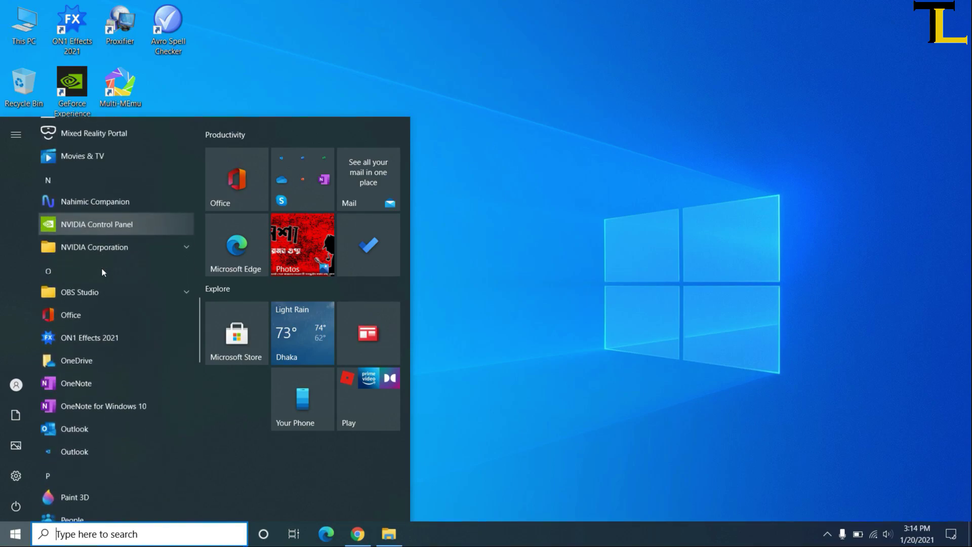
scroll(102, 272, down, 10)
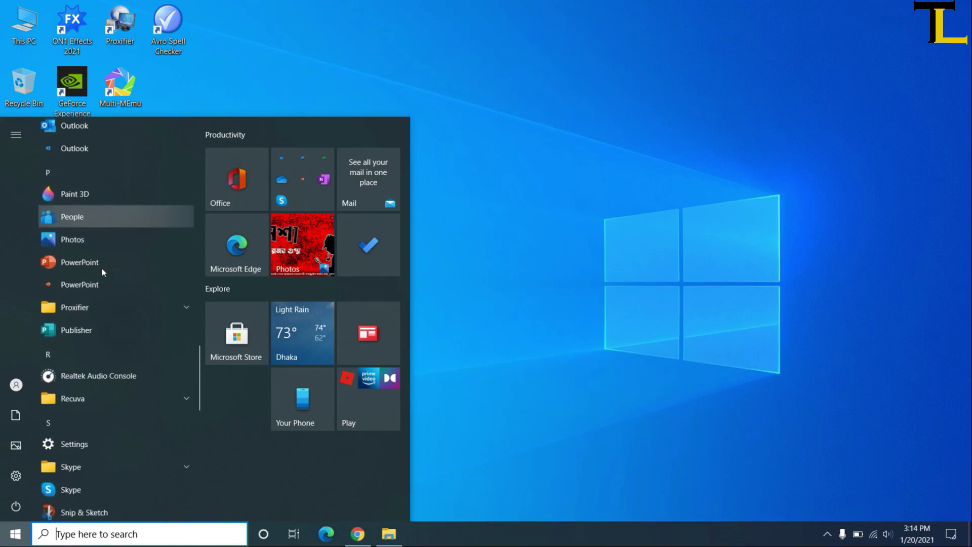
scroll(101, 273, down, 10)
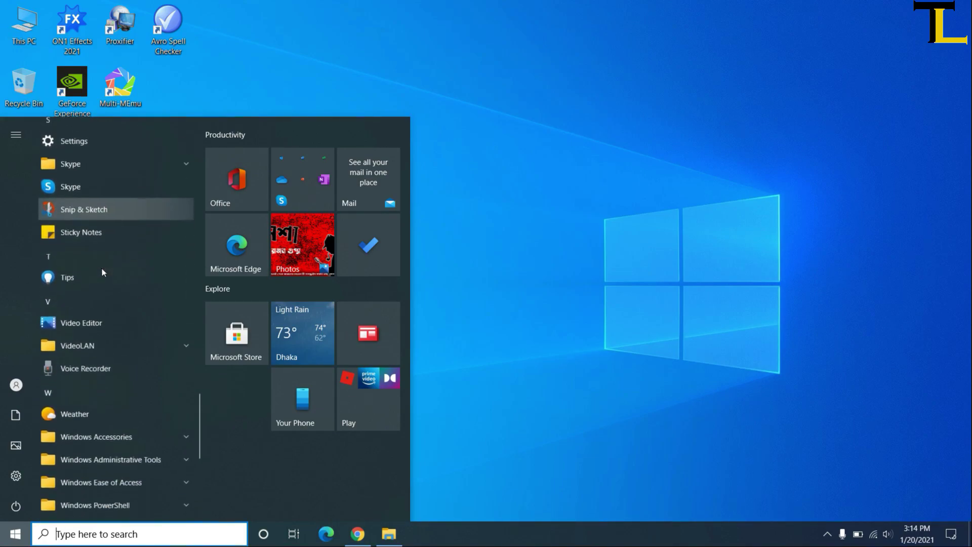
Search Windows for "net" and run netspeedmonitor_2_5_4_0_x64_setup.msi from the results, allowing it past the security warning.
click(107, 532)
text(net)
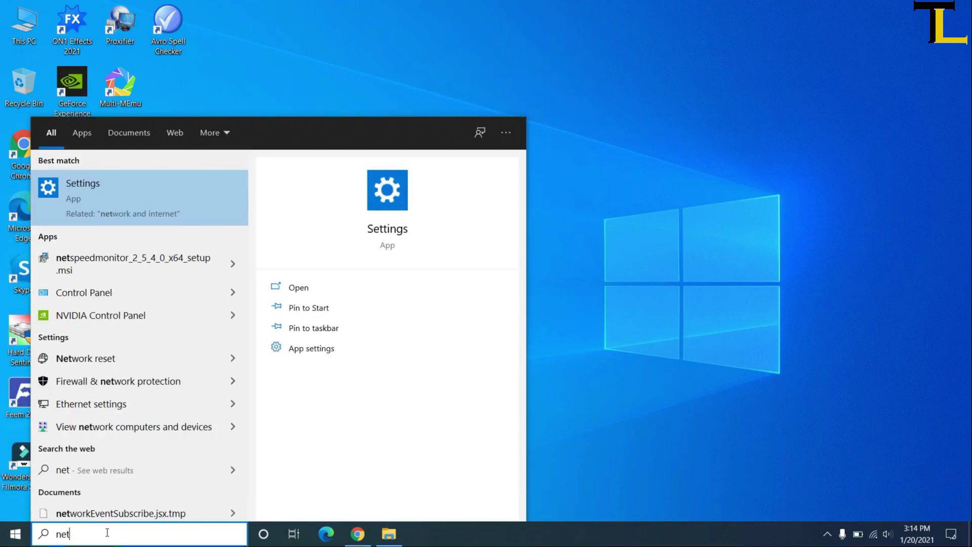
key(Down)
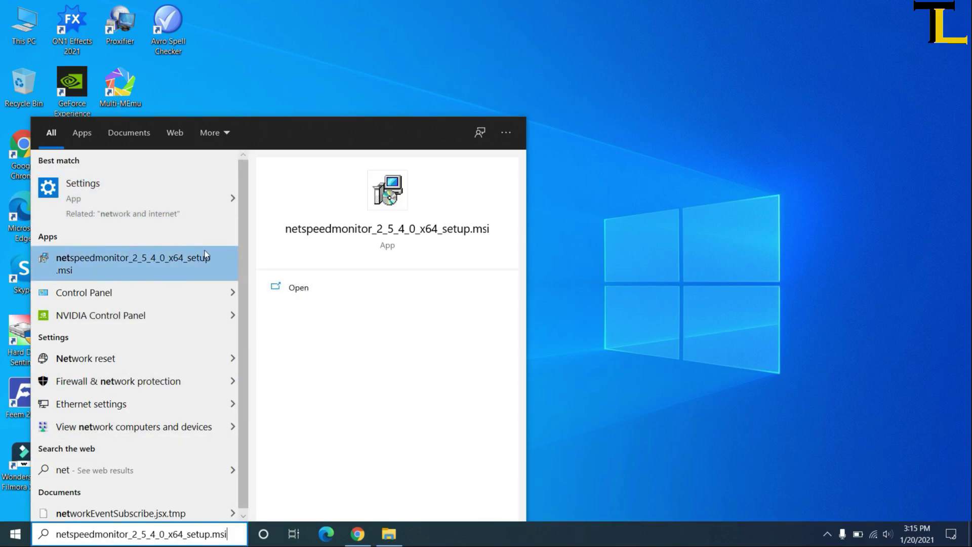
click(335, 290)
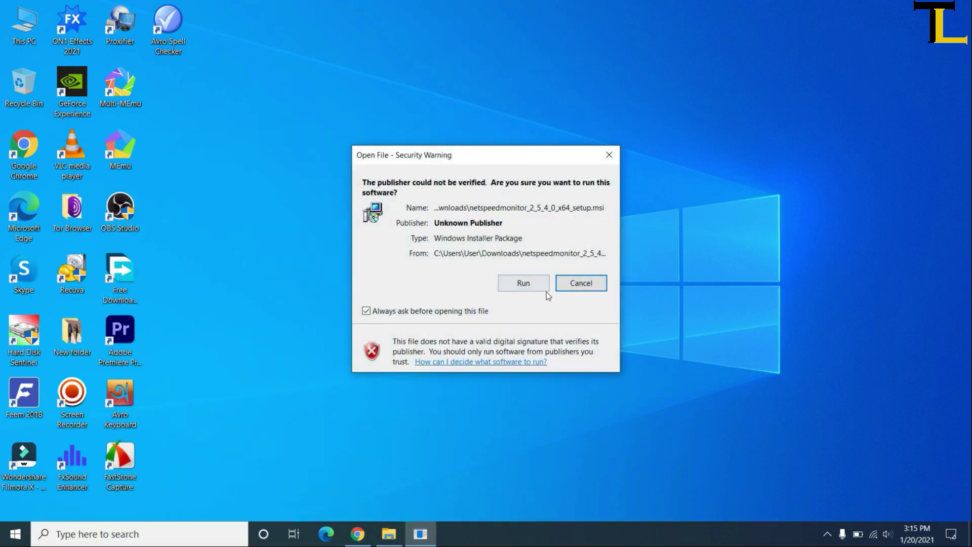
click(532, 284)
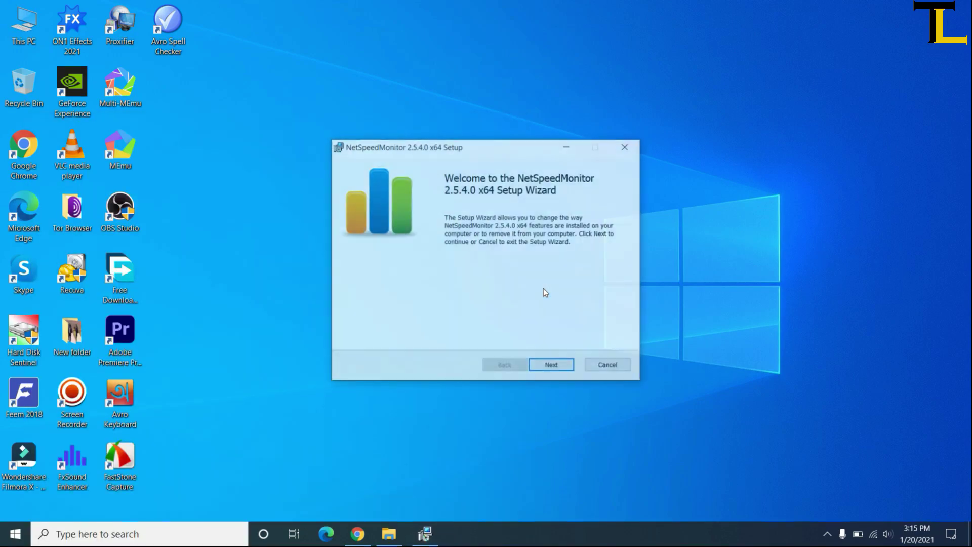
Repair the existing NetSpeedMonitor installation, finish the wizard, and agree to show its toolbar on the taskbar.
click(559, 363)
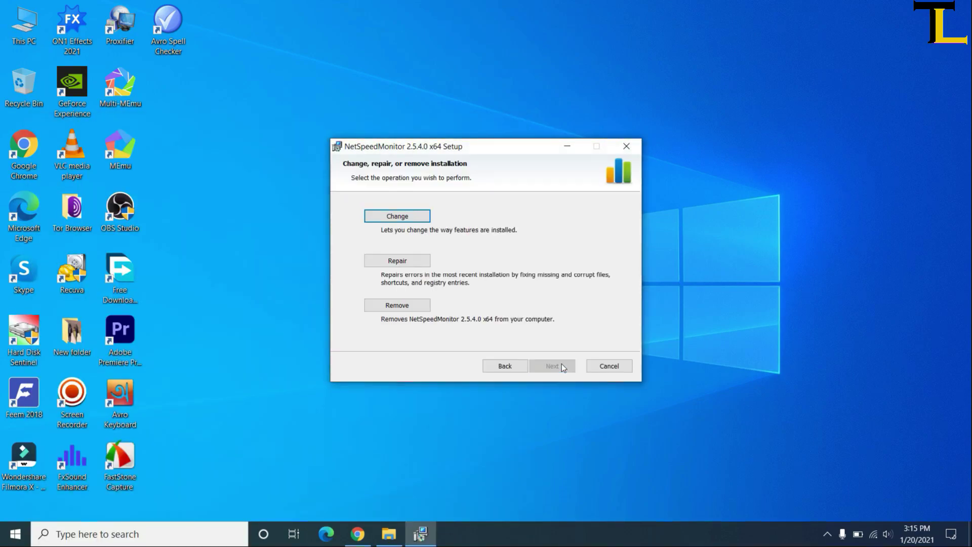
click(402, 261)
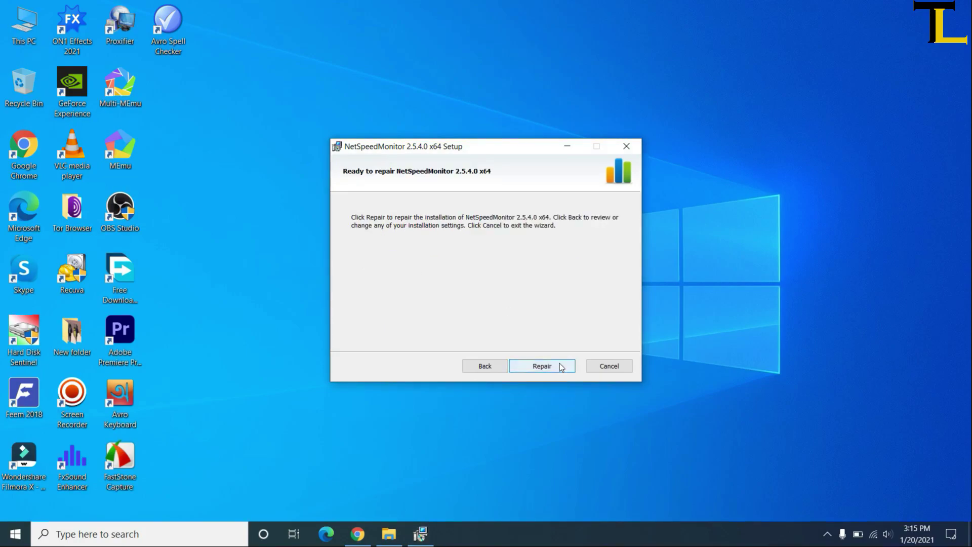
click(541, 366)
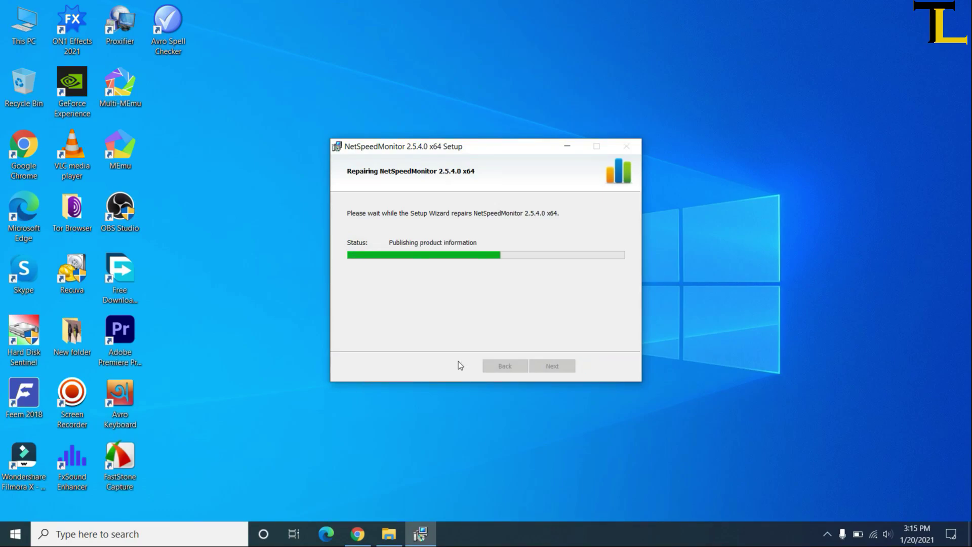
click(560, 368)
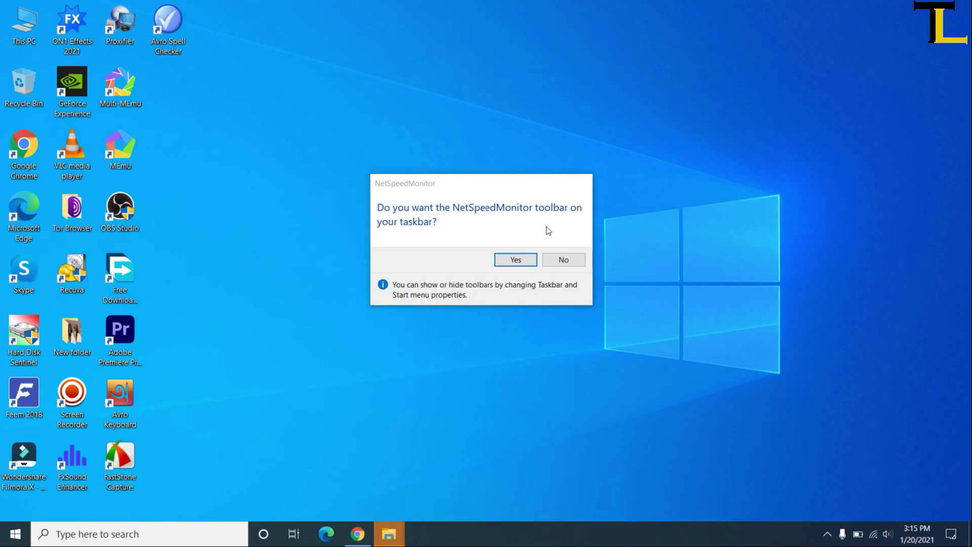
click(515, 259)
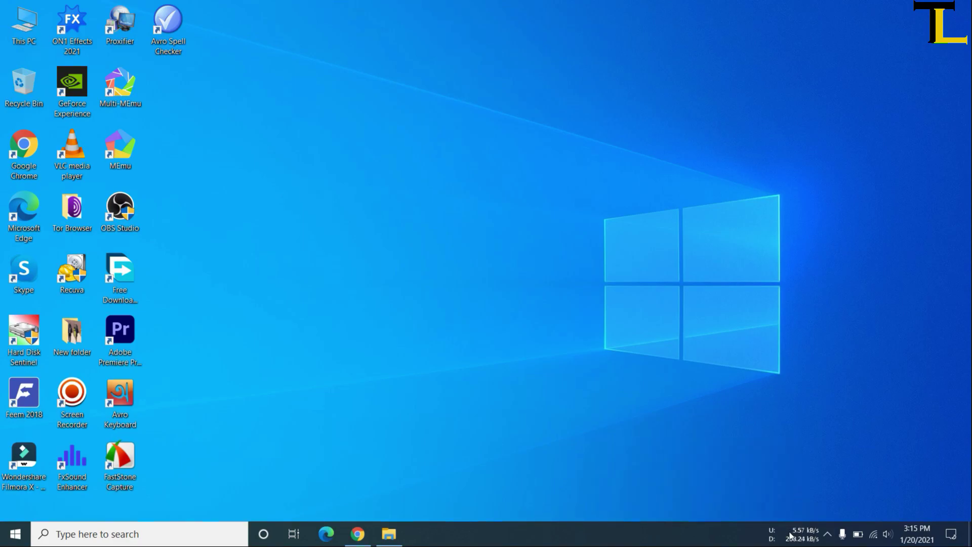
Check the hidden tray icons and toggle NetSpeedMonitor's monitoring from its speed readout on the taskbar.
click(827, 531)
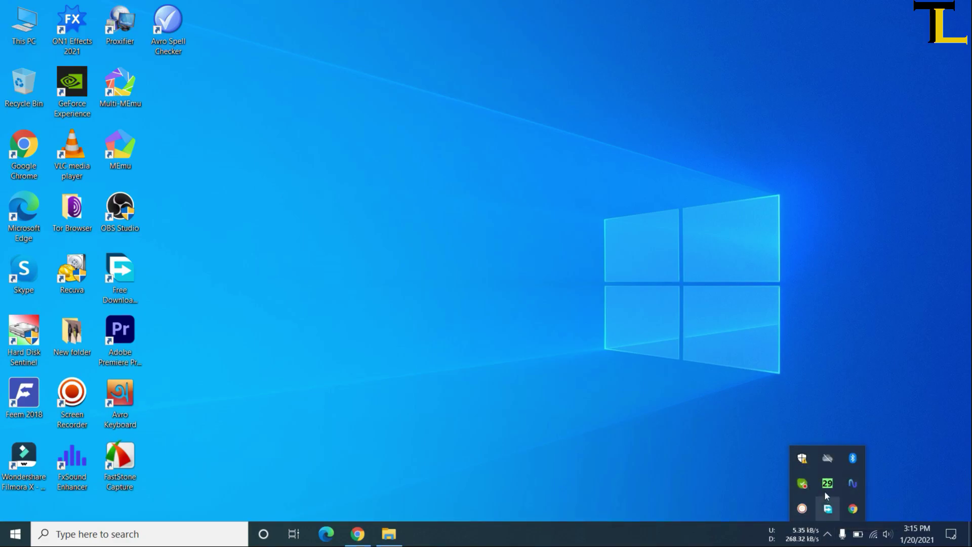
click(754, 530)
double_click(802, 536)
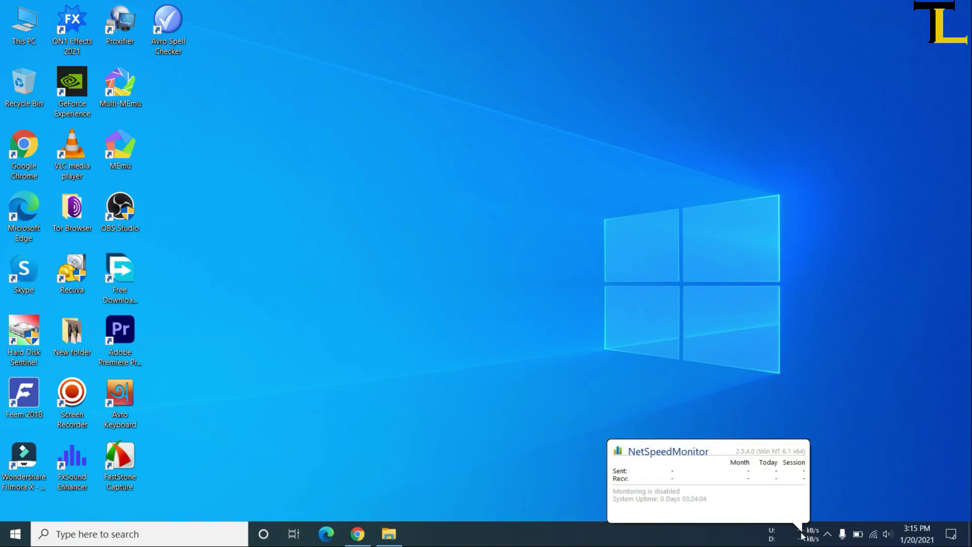
Open the NetSpeedMonitor configuration, move its window to mid-screen, and review the available network interfaces.
right_click(804, 531)
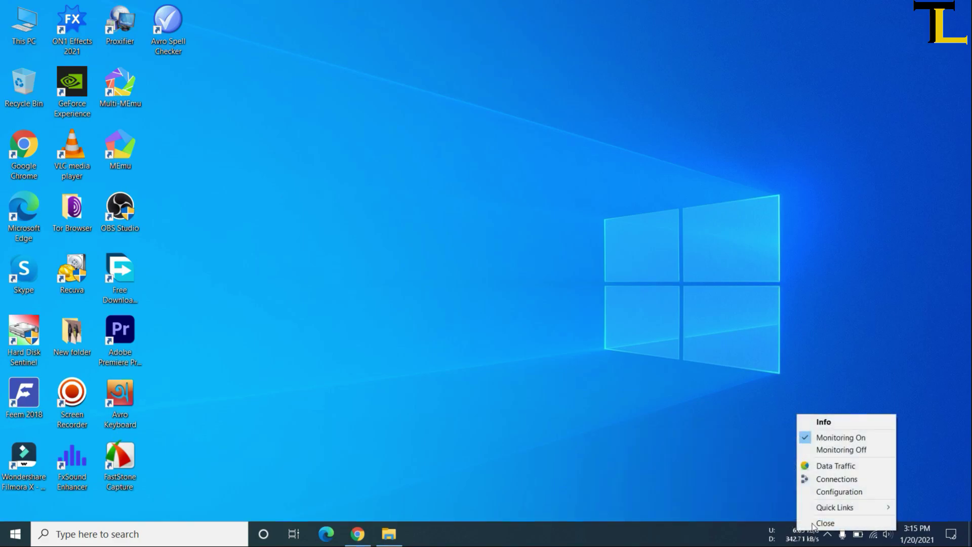
click(846, 492)
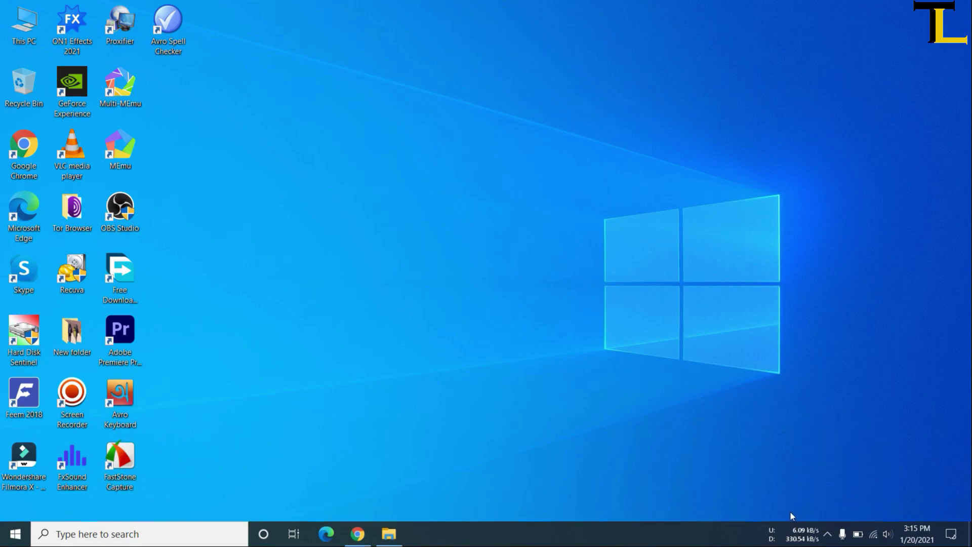
drag(885, 306, 459, 198)
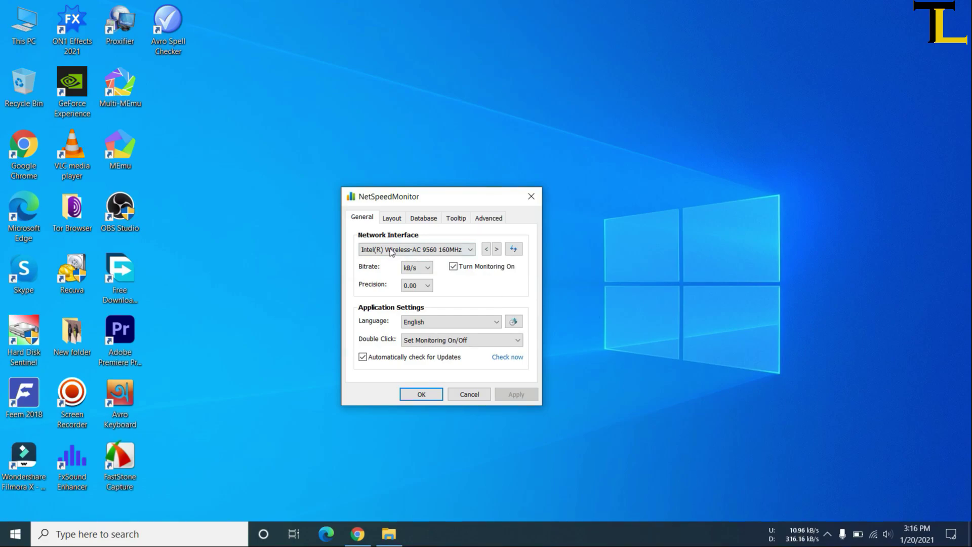
click(409, 252)
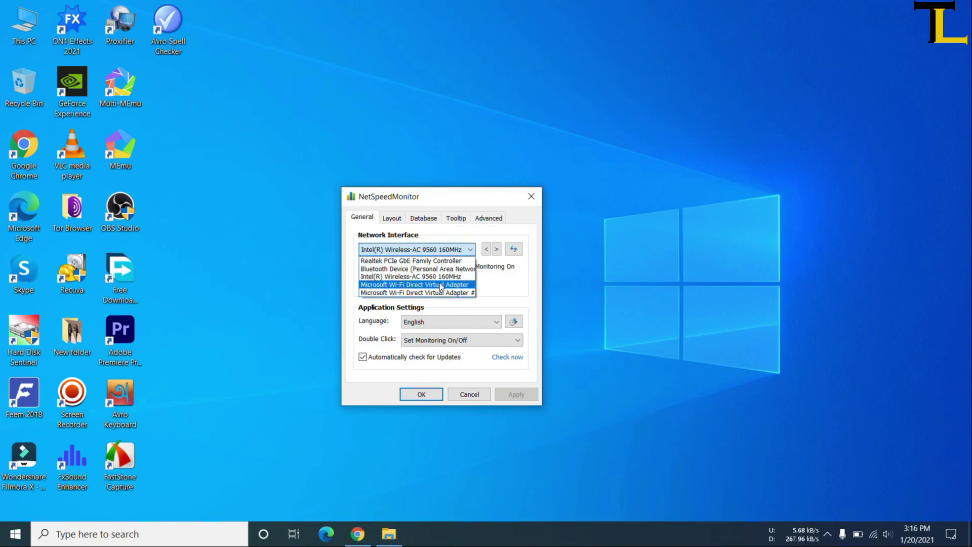
click(487, 278)
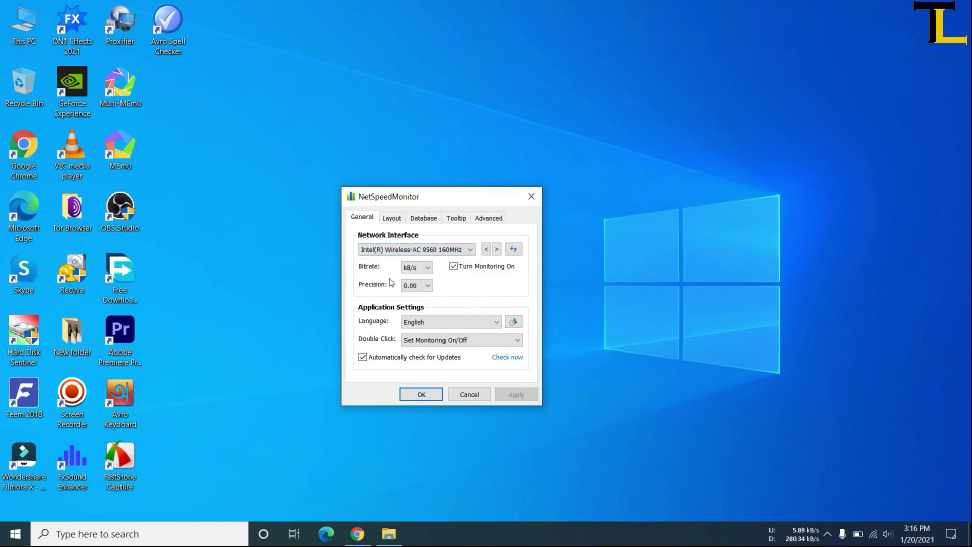
Set the monitored network interface to Realtek PCIe GbE Family Controller and apply the change.
click(439, 253)
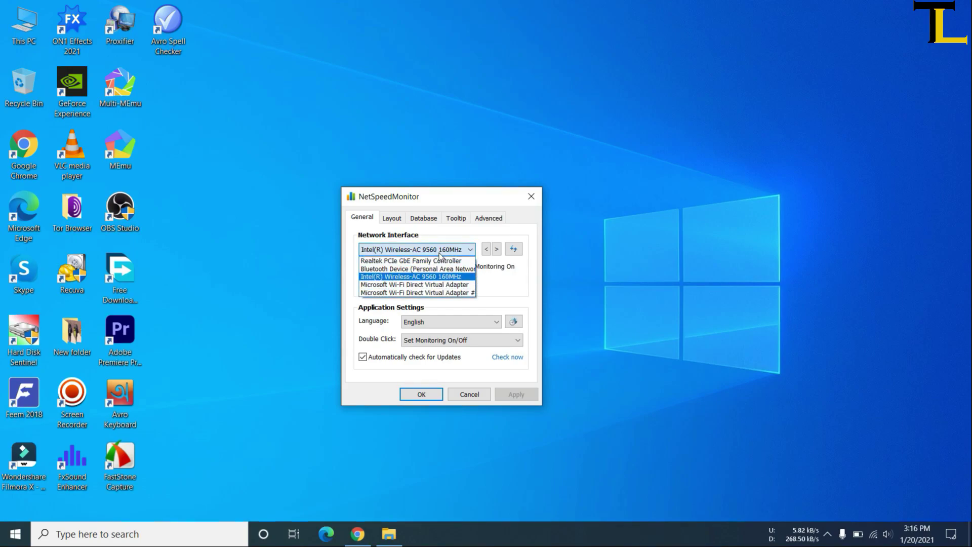
click(403, 259)
click(526, 397)
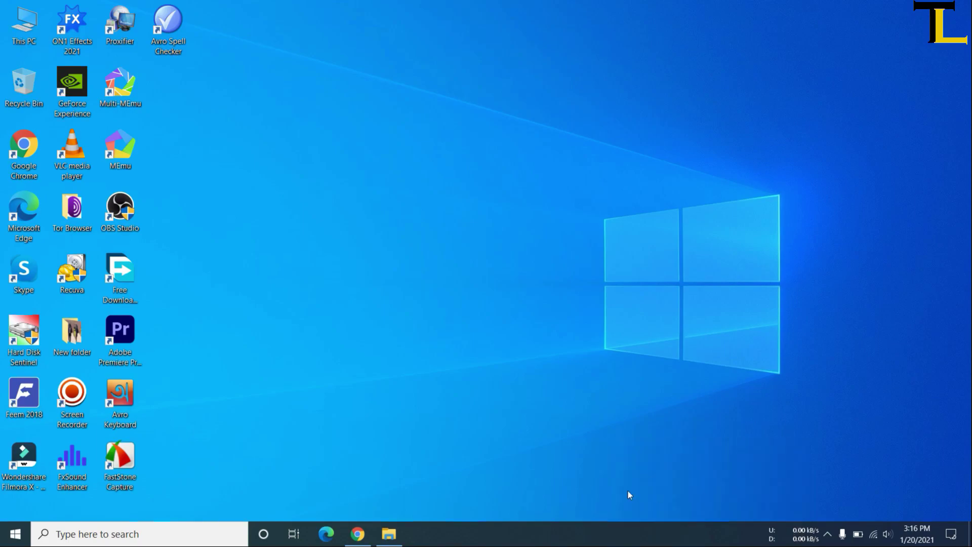
Reopen the NetSpeedMonitor configuration, set the network interface to Intel(R) Wireless-AC 9560 160MHz, and apply it.
right_click(800, 534)
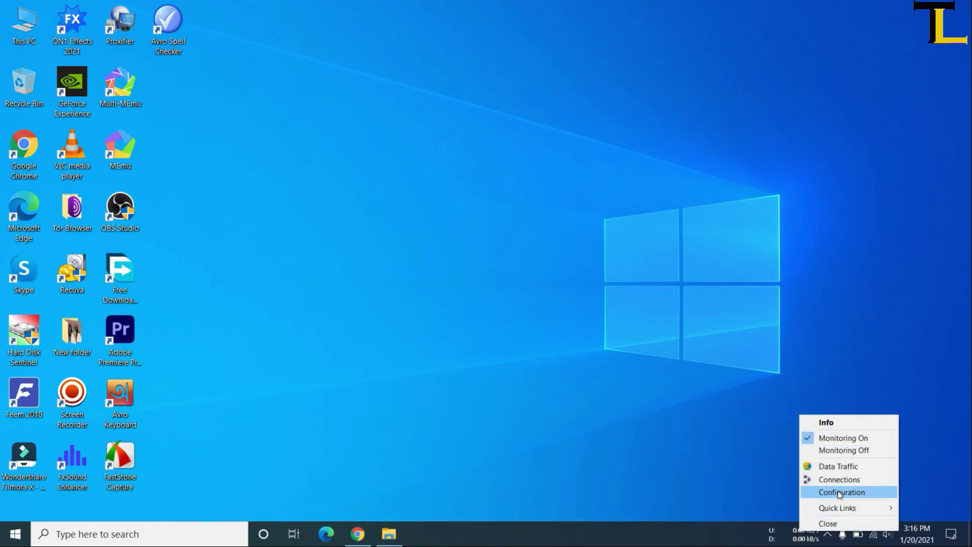
click(839, 493)
drag(850, 304, 438, 162)
click(433, 218)
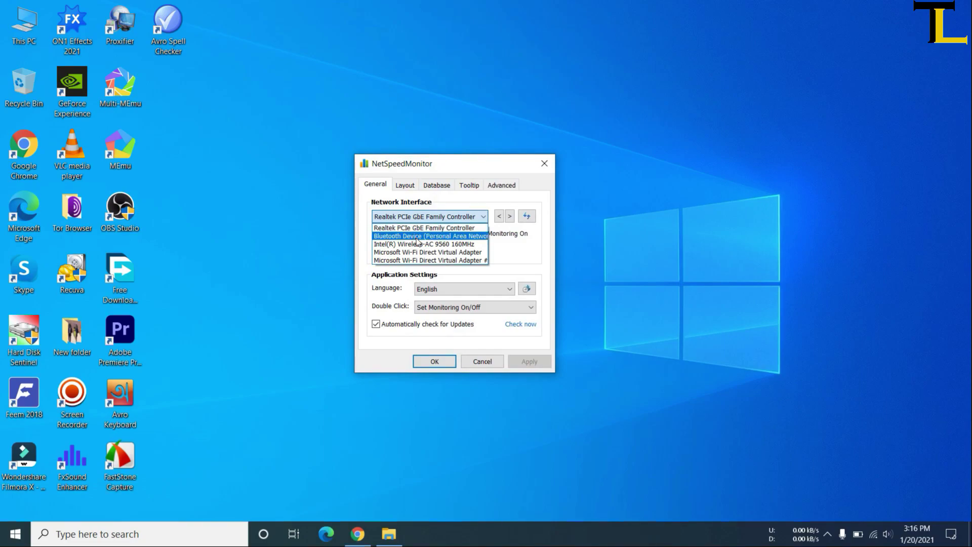
click(418, 244)
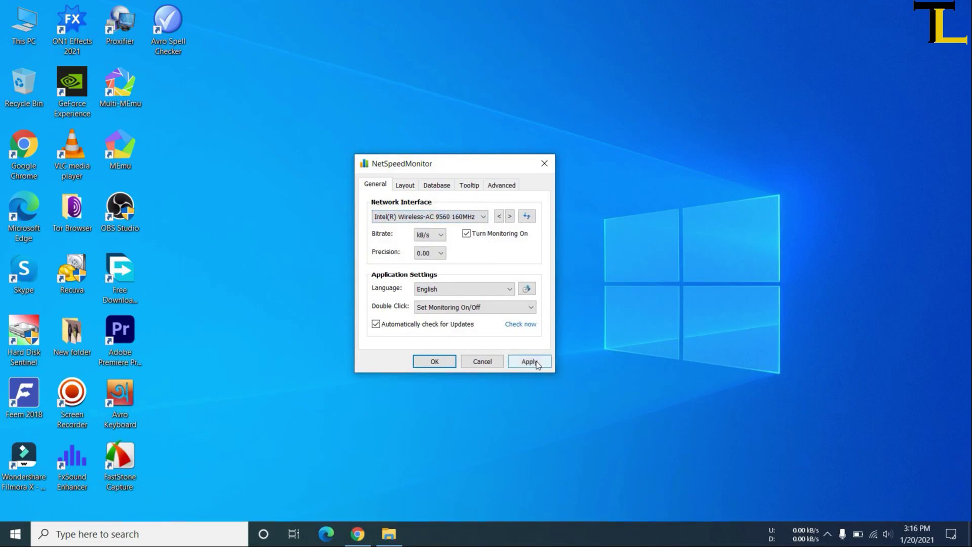
click(536, 361)
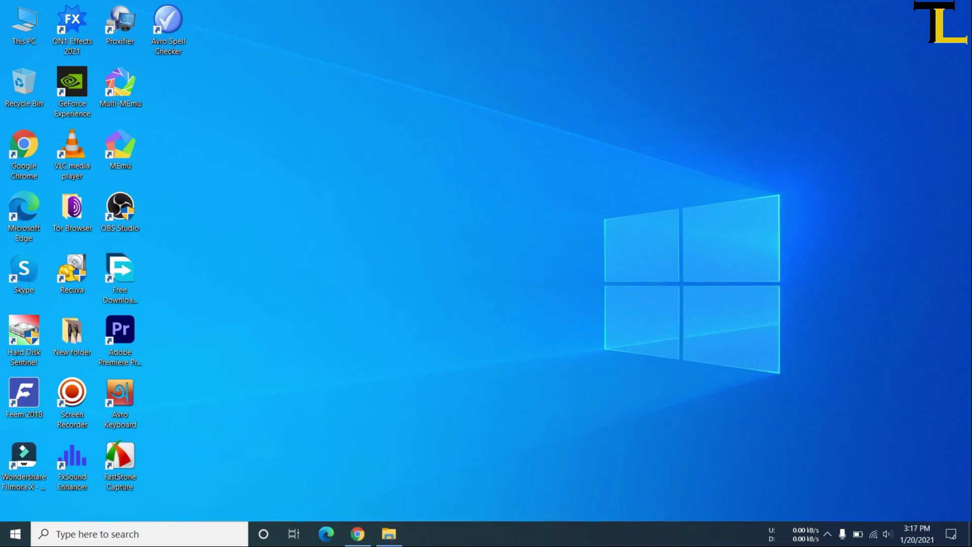
Review the bitrate units offered in the NetSpeedMonitor configuration, keep kB/s, and close the dialog.
right_click(808, 533)
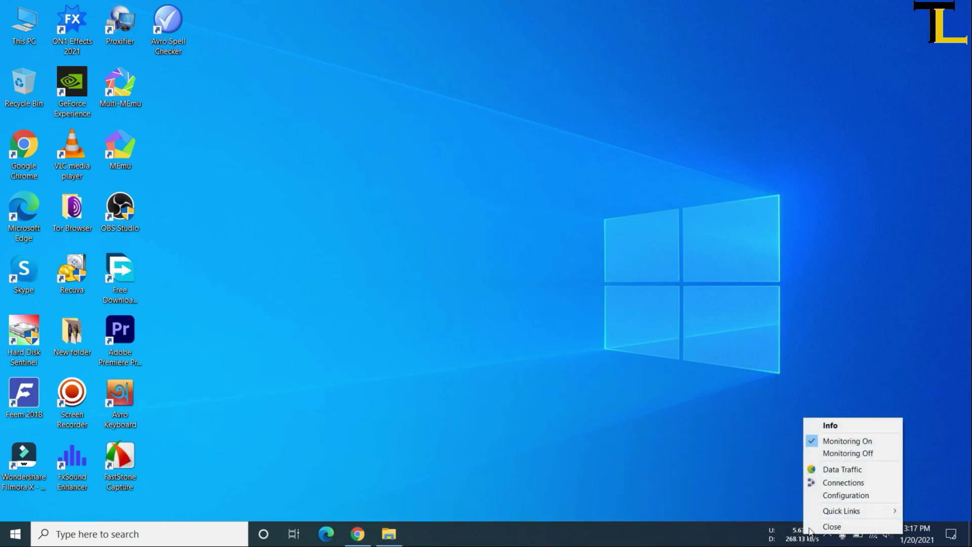
click(843, 495)
drag(861, 303, 425, 178)
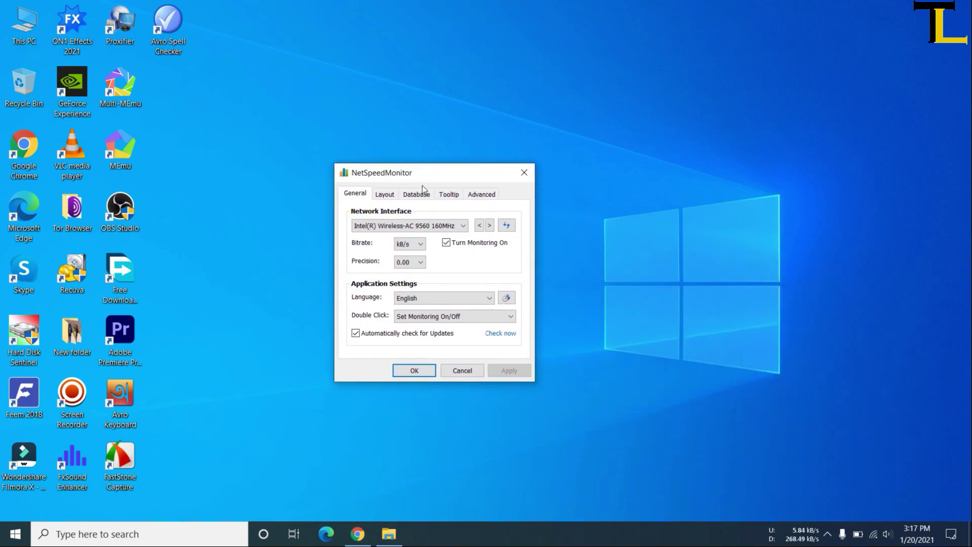
click(410, 247)
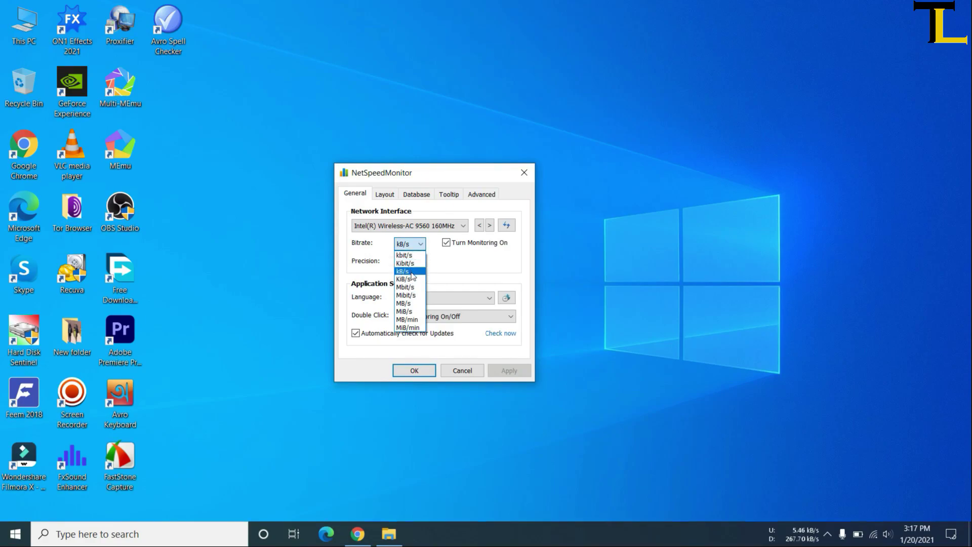
click(443, 264)
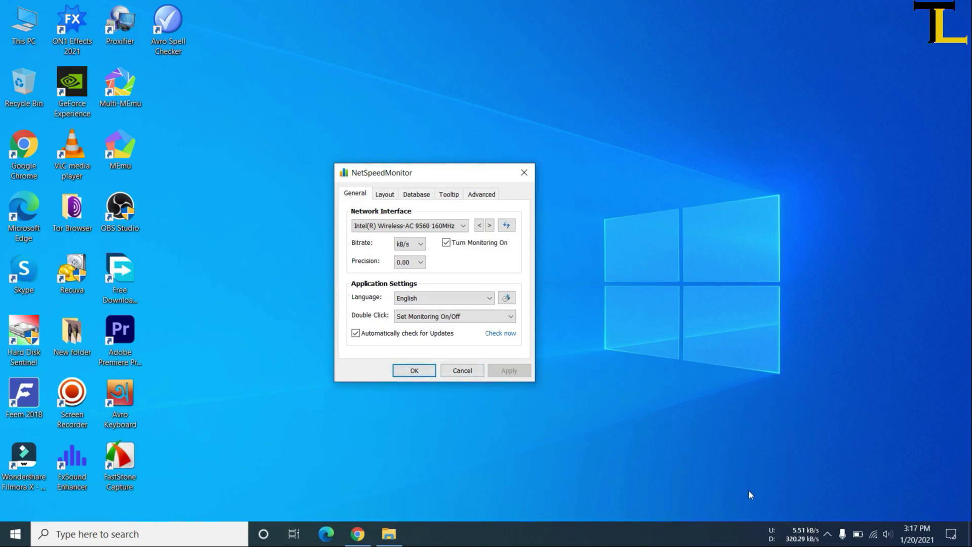
click(421, 369)
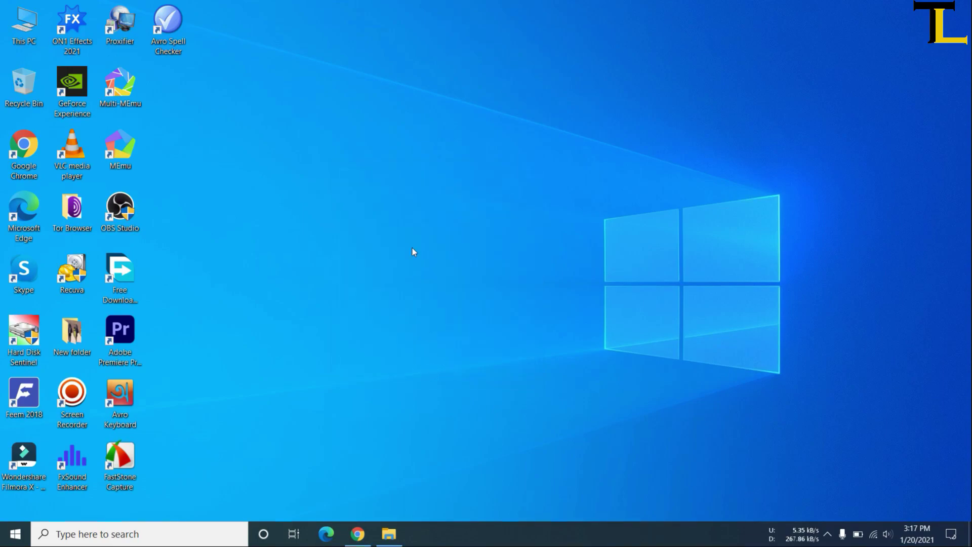
Refresh the desktop and browse the installed apps list again for NetSpeedMonitor.
right_click(406, 193)
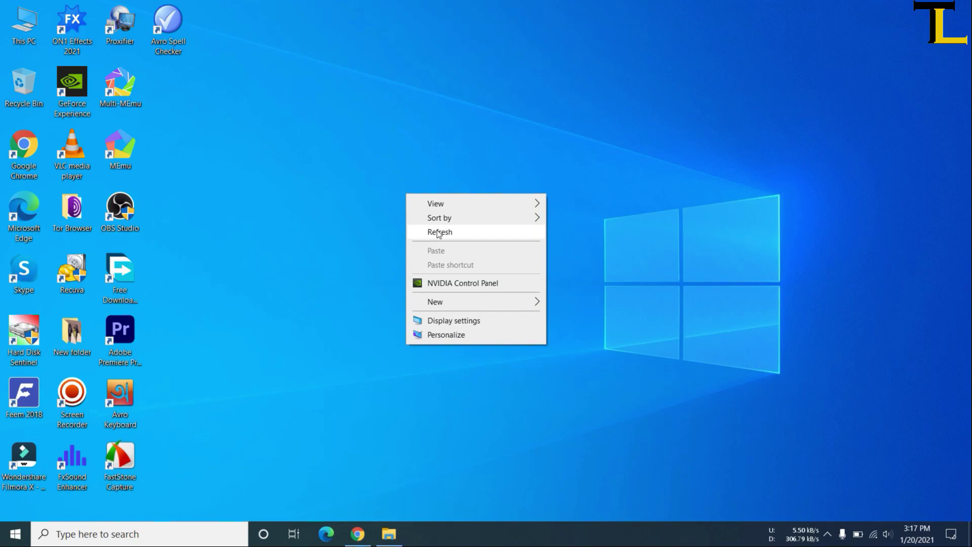
click(438, 233)
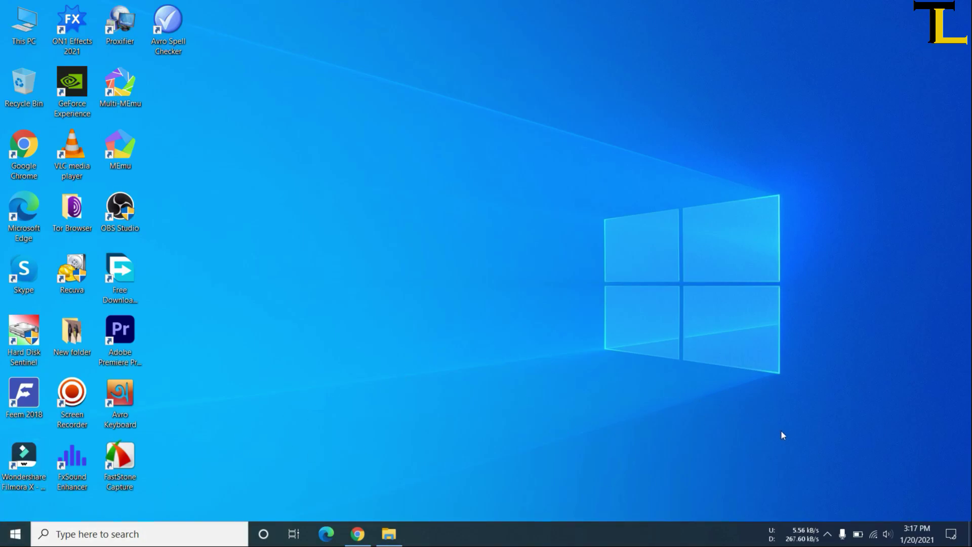
click(21, 535)
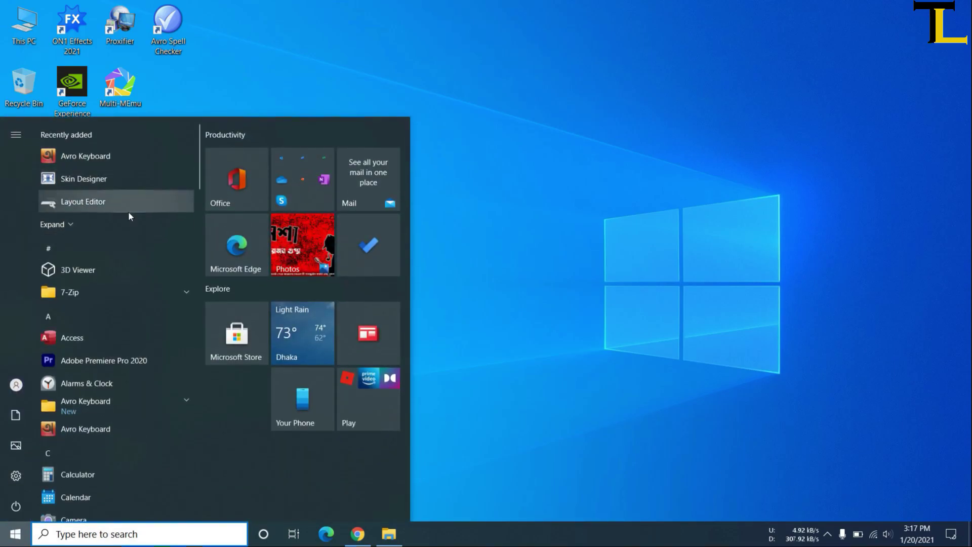
scroll(126, 232, down, 1)
scroll(126, 231, down, 8)
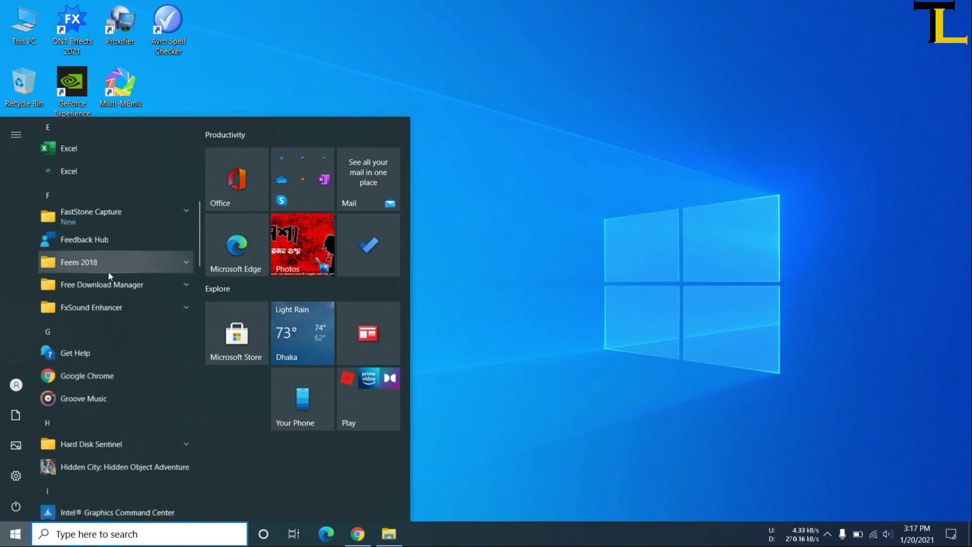
scroll(109, 275, down, 6)
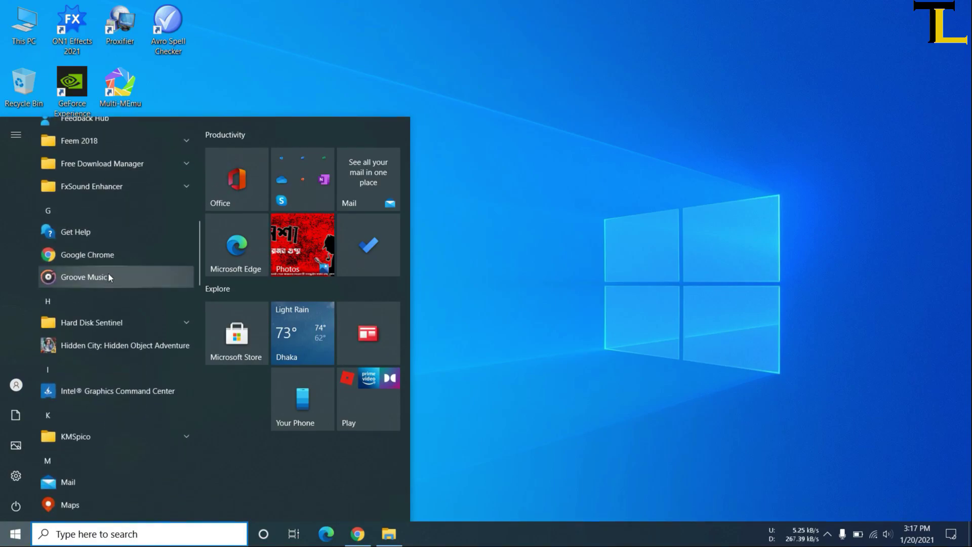
Search Windows for "net" and open the file location of netspeedmonitor_2_5_4_0_x64_setup.msi.
click(132, 534)
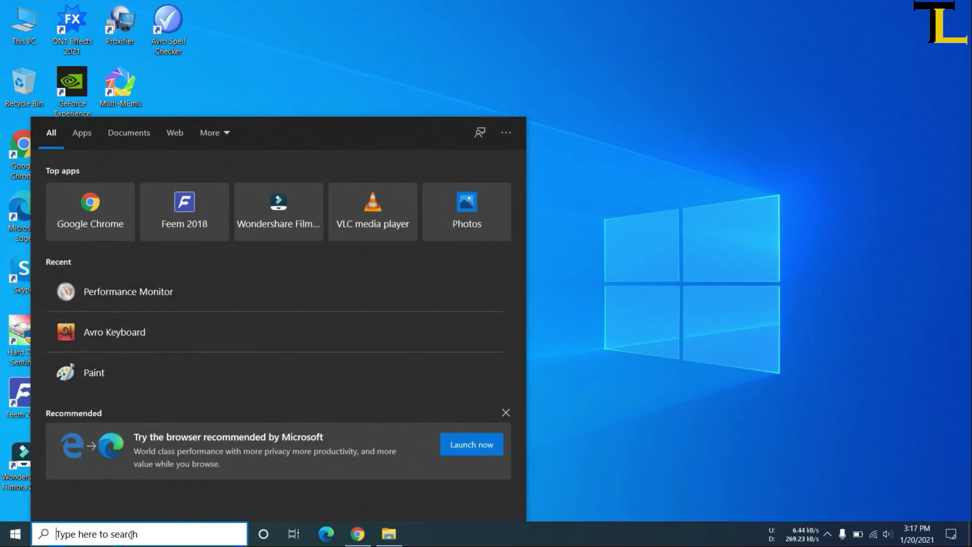
text(net)
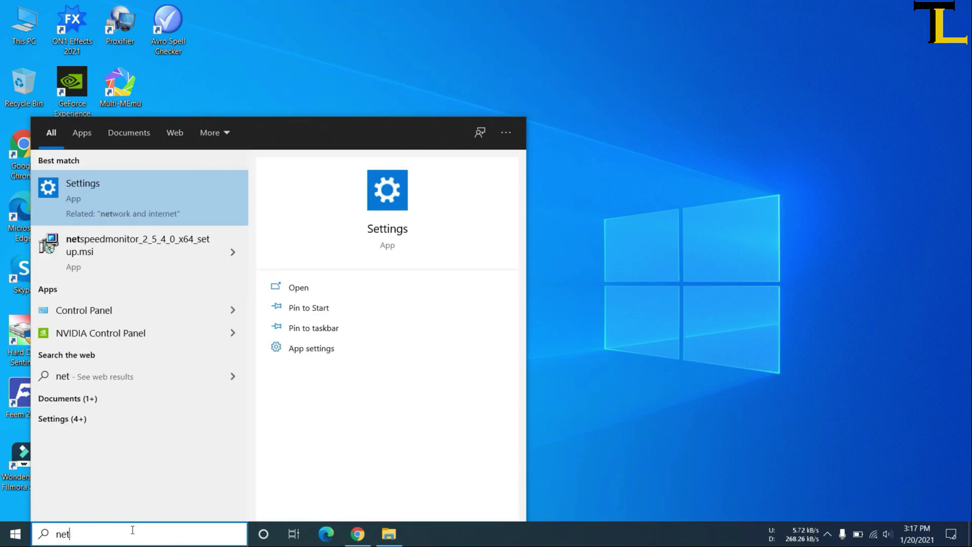
click(233, 256)
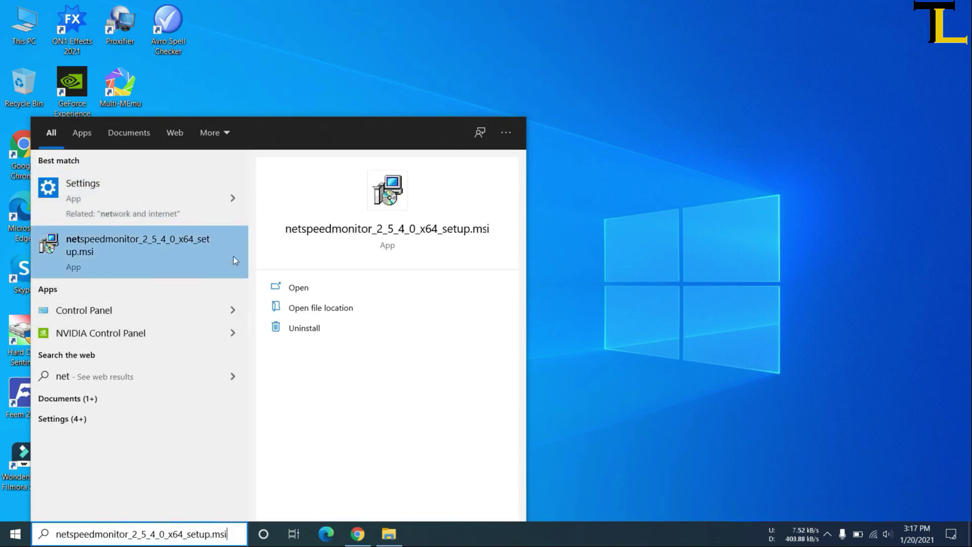
click(342, 306)
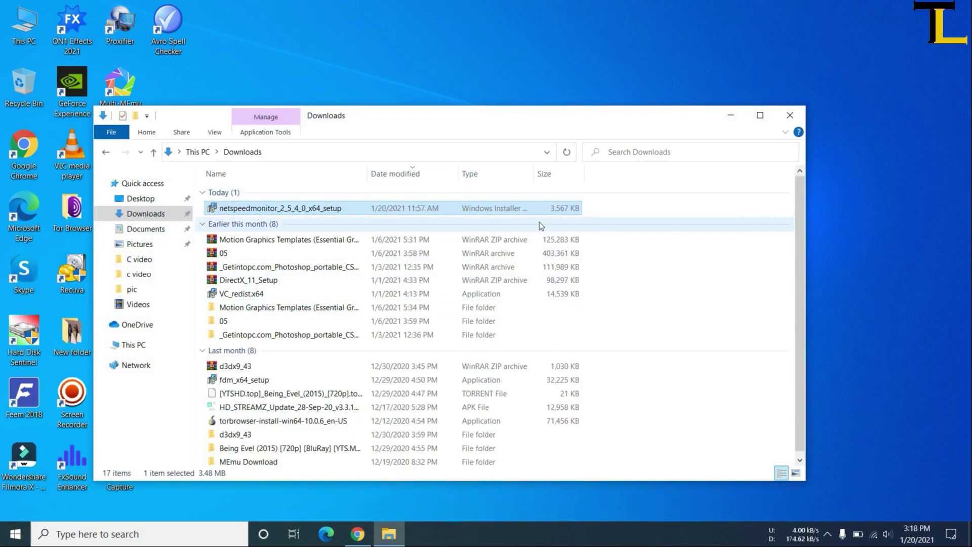
Check the compatibility mode setting in the properties of netspeedmonitor_2_5_4_0_x64_setup, accept the dialog, and close the Downloads folder.
right_click(408, 207)
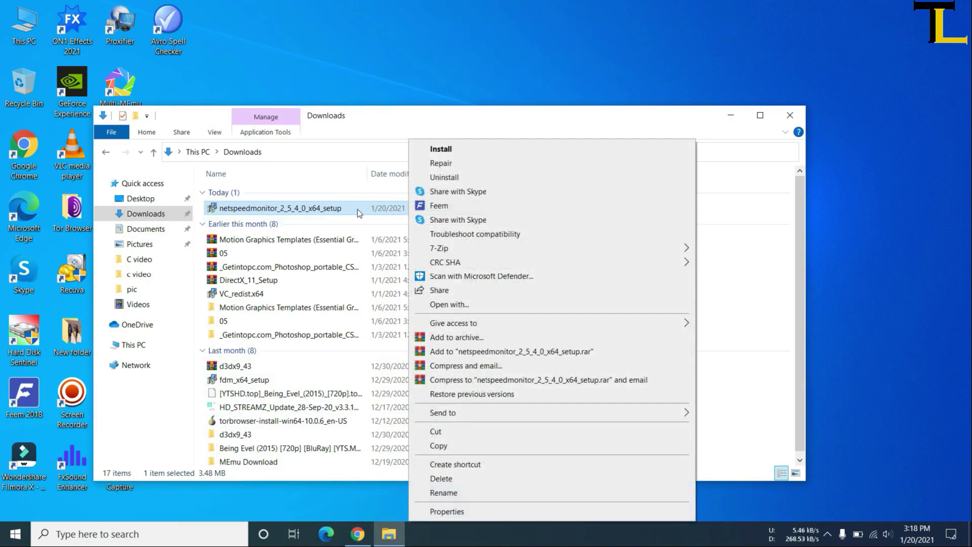
click(460, 511)
click(550, 222)
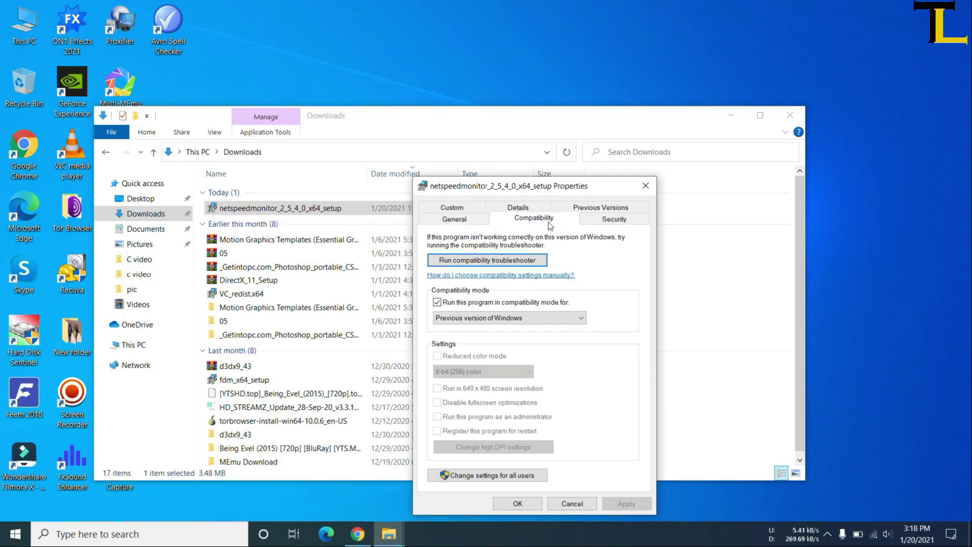
click(453, 302)
click(526, 504)
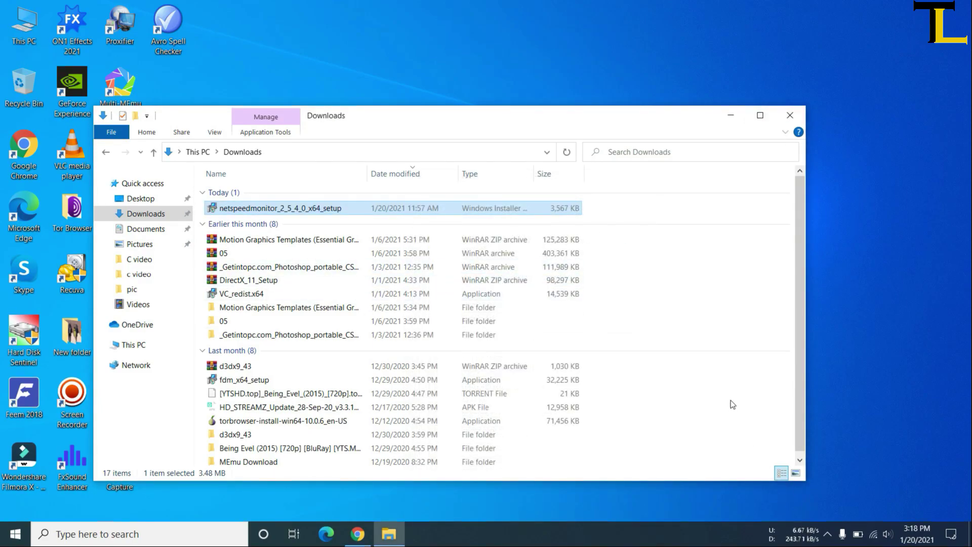
click(788, 117)
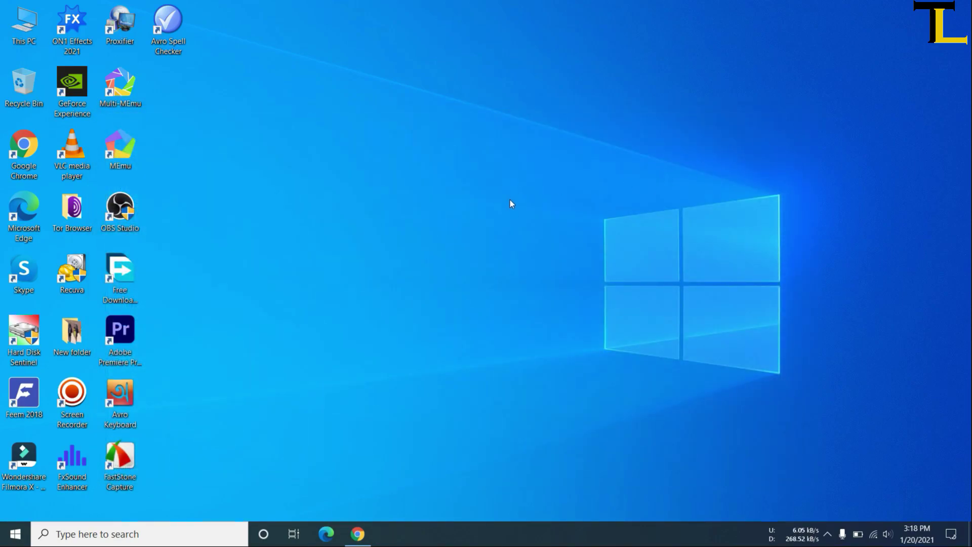